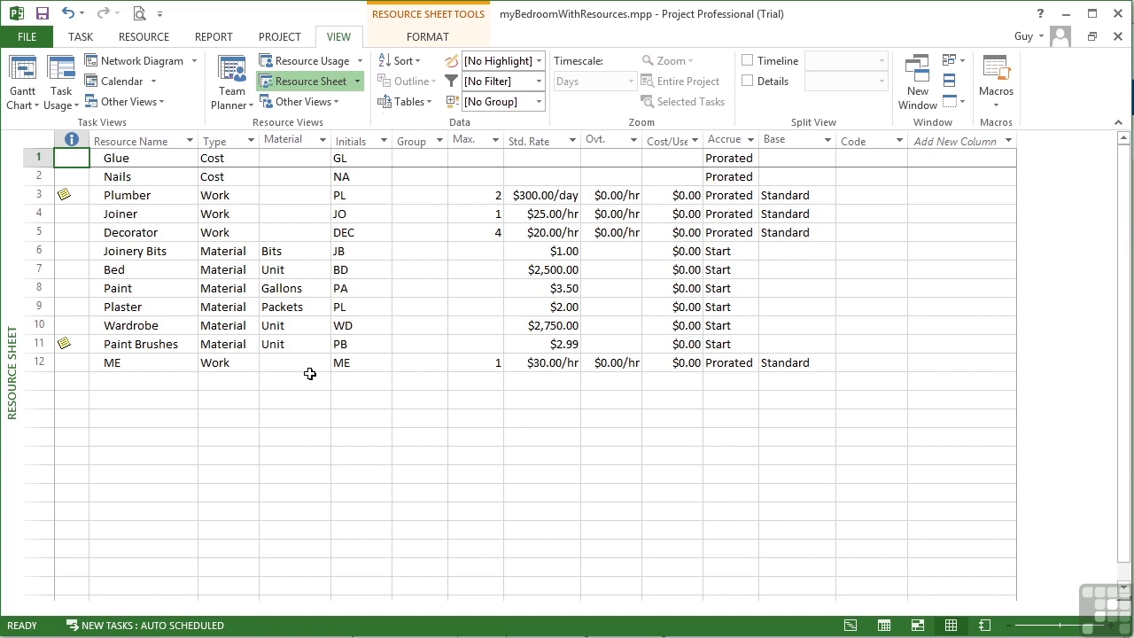
Check the ME resource's standard rate, open the Gantt Chart view and widen the task table to expose the Resource Names column
{"action": "left_click", "coordinate": [154, 366]}
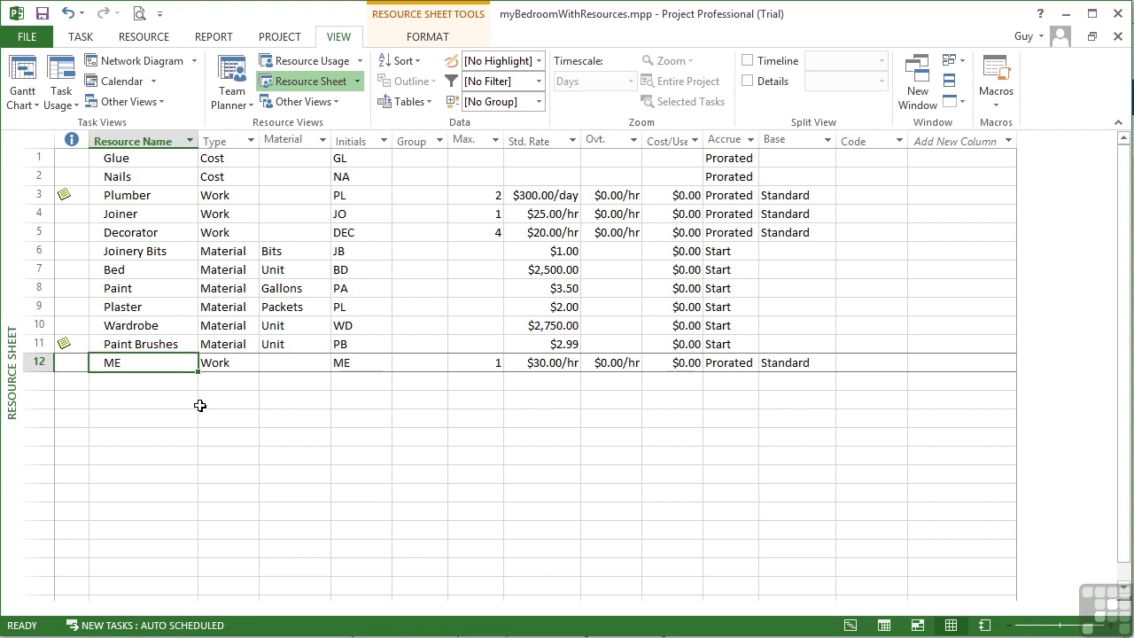
{"action": "left_click", "coordinate": [558, 363]}
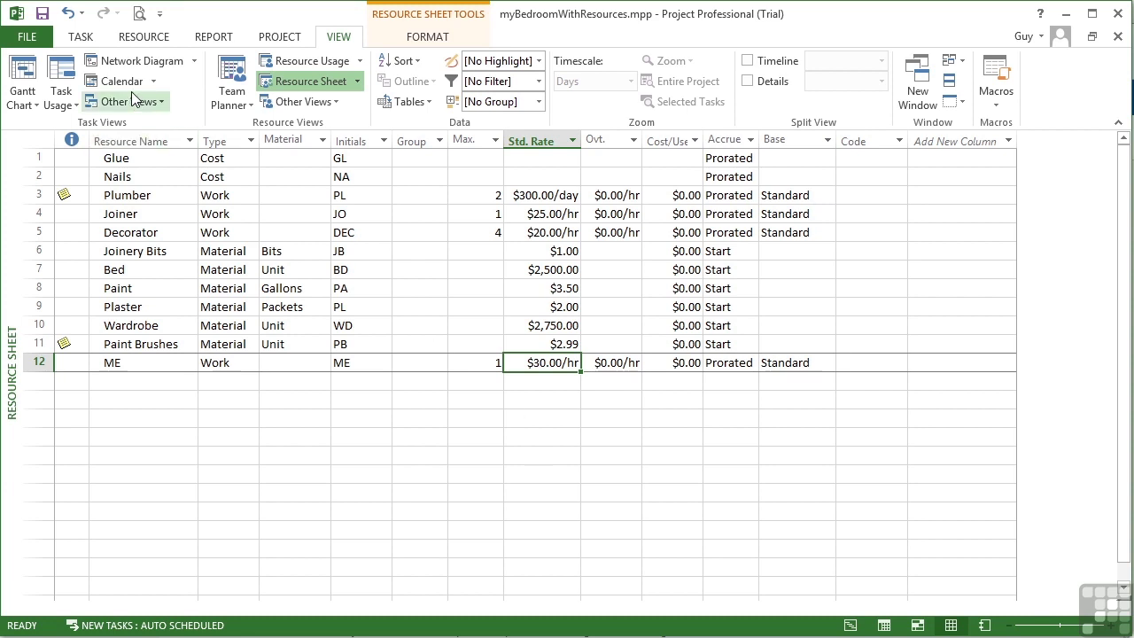
{"action": "left_click", "coordinate": [26, 75]}
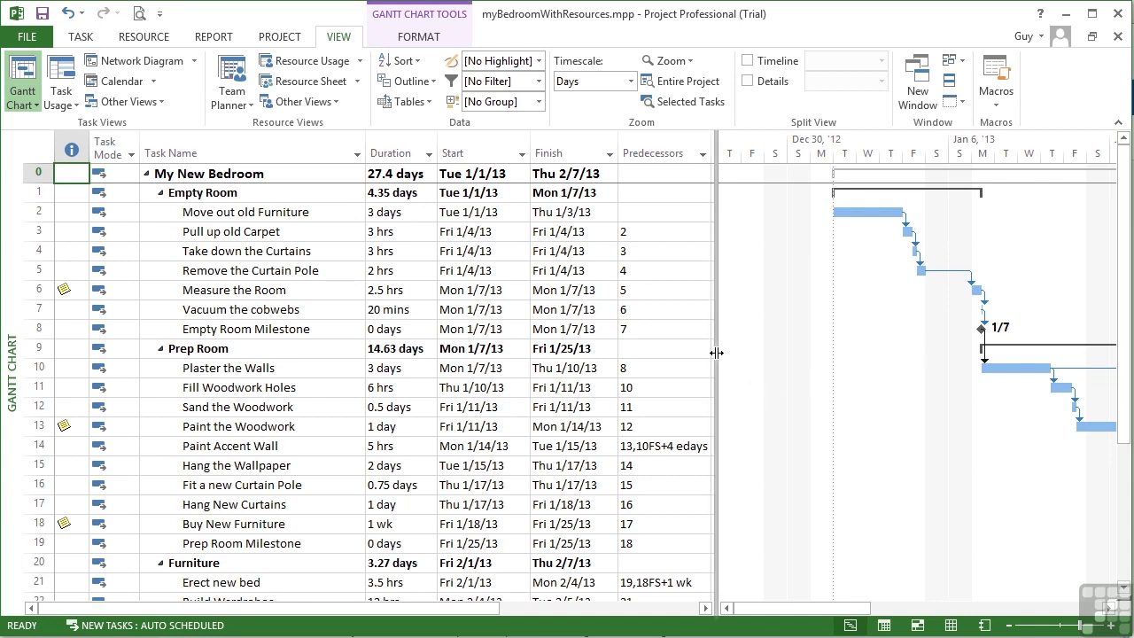
{"action": "left_click_drag", "start_coordinate": [716, 352], "coordinate": [856, 365]}
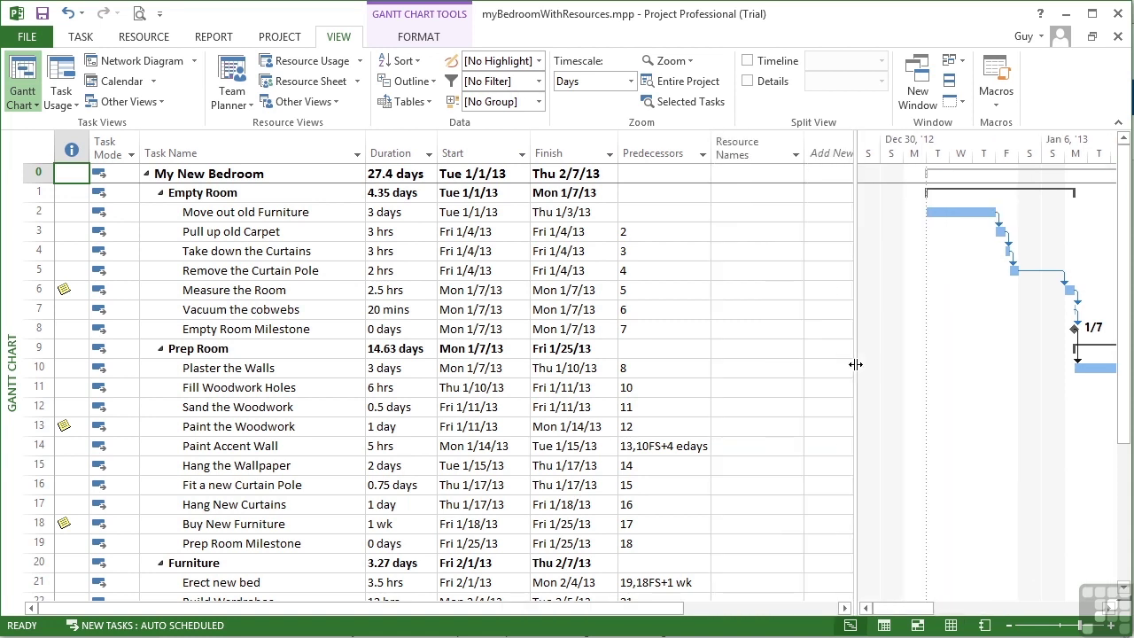
Assign the ME resource to the Move out old Furniture task through its Resource Names cell
{"action": "left_click", "coordinate": [772, 214]}
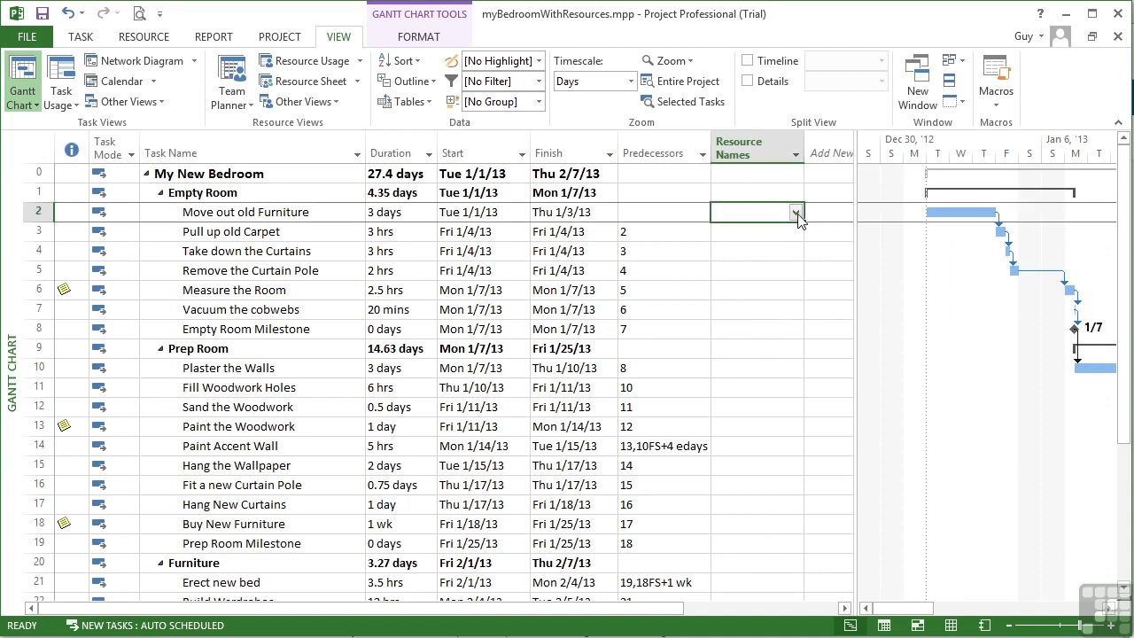
{"action": "left_click", "coordinate": [796, 213]}
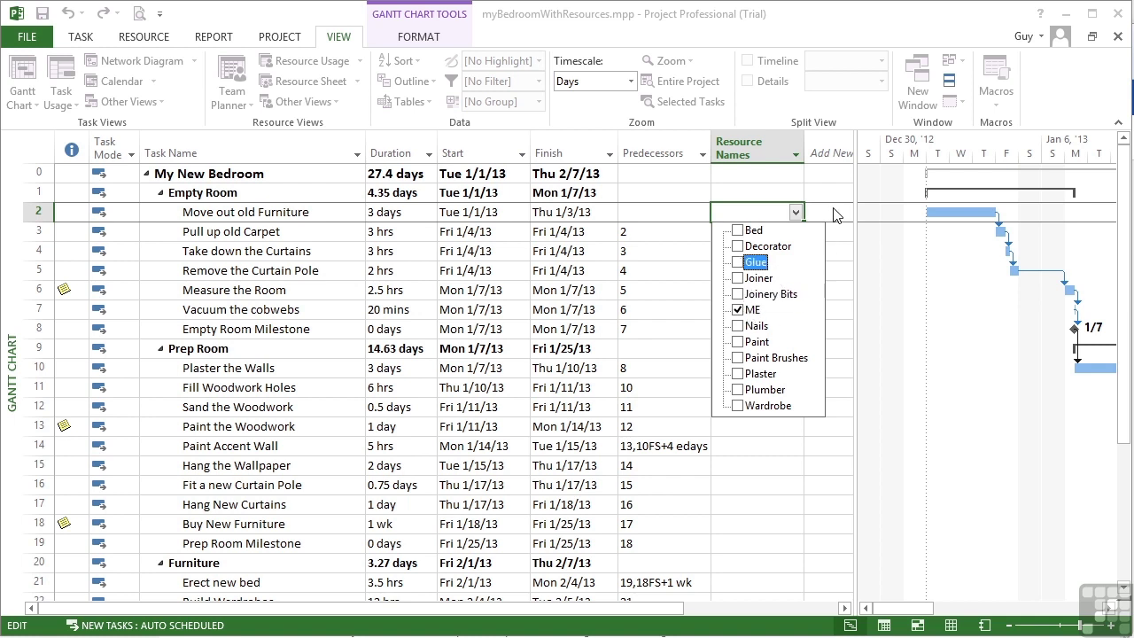
{"action": "left_click", "coordinate": [668, 218]}
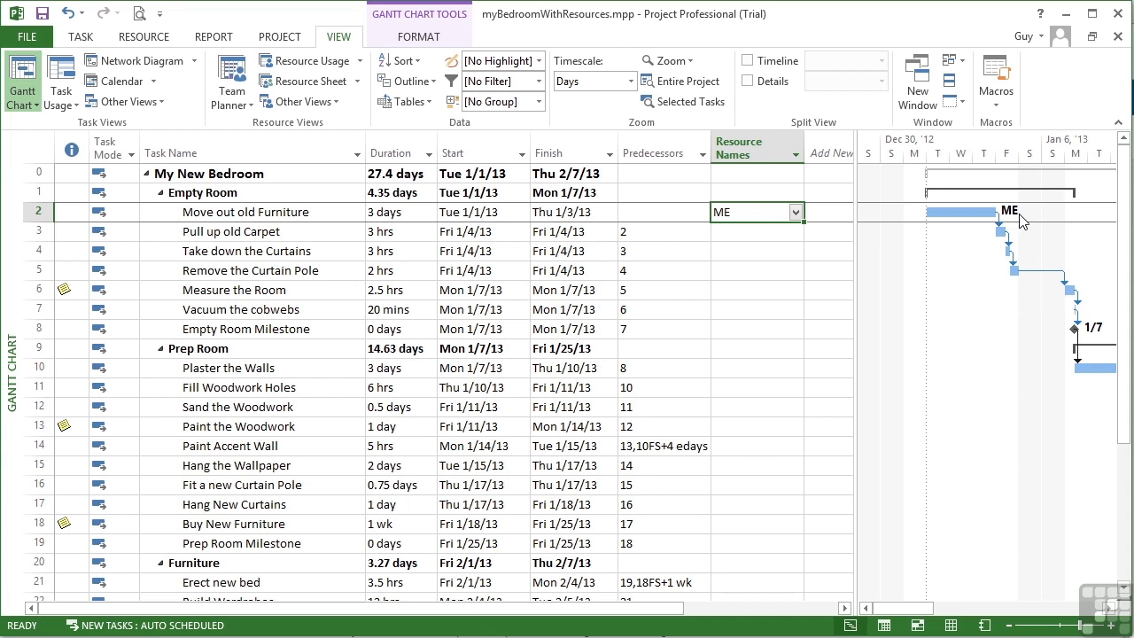
Assign both Decorator and ME to the Pull up old Carpet task and widen the Resource Names column to fit
{"action": "left_click", "coordinate": [750, 234]}
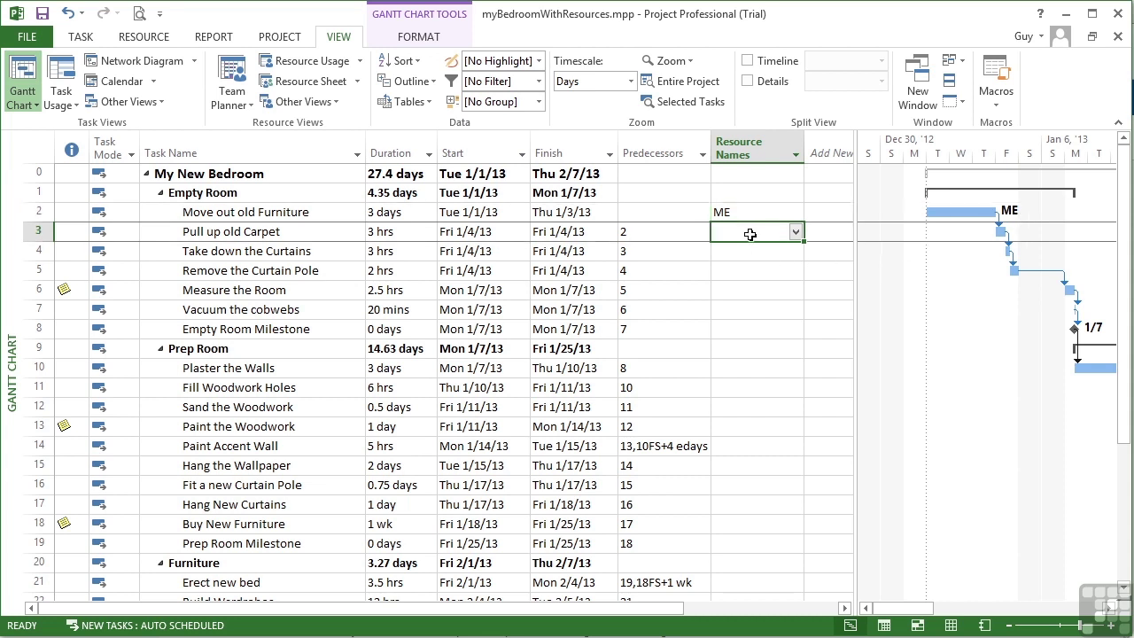
{"action": "left_click", "coordinate": [796, 231]}
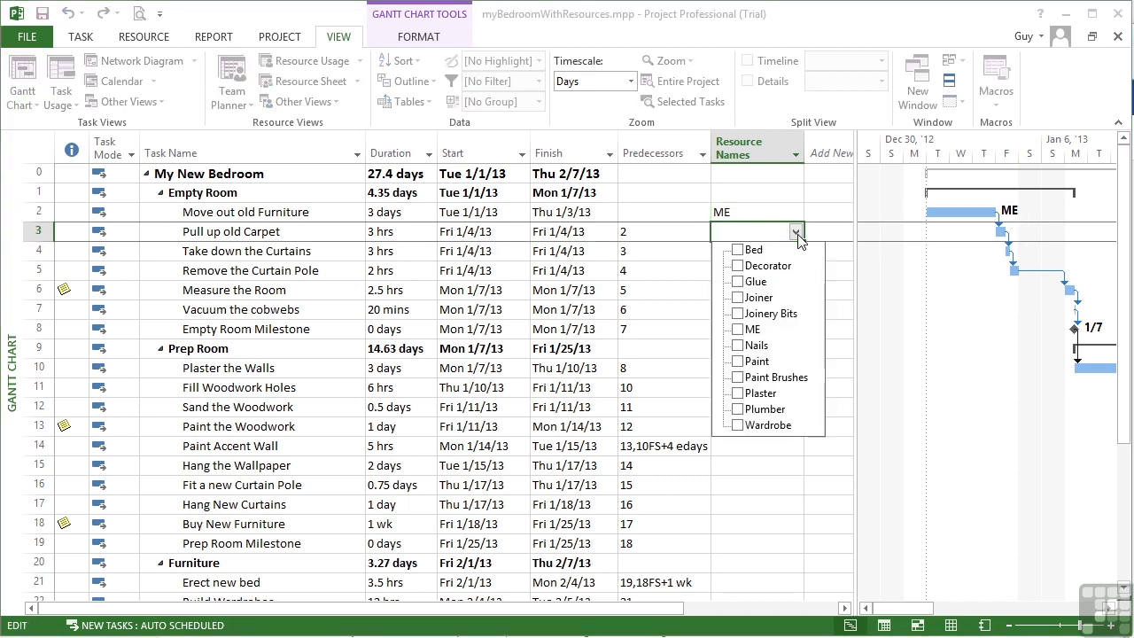
{"action": "left_click", "coordinate": [739, 266]}
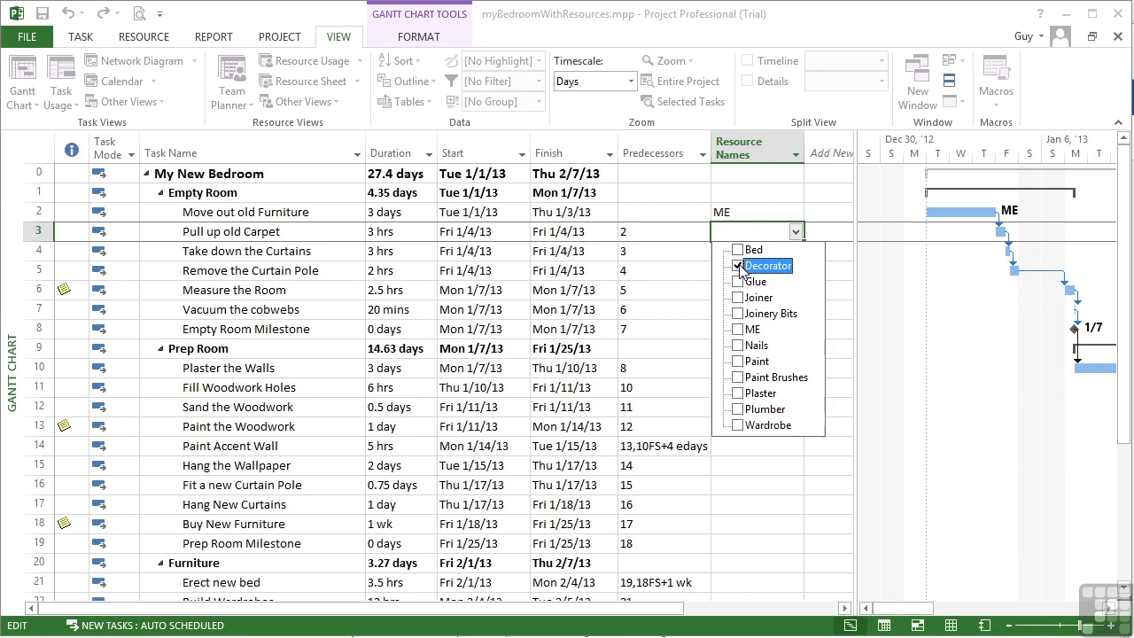
{"action": "left_click", "coordinate": [737, 328]}
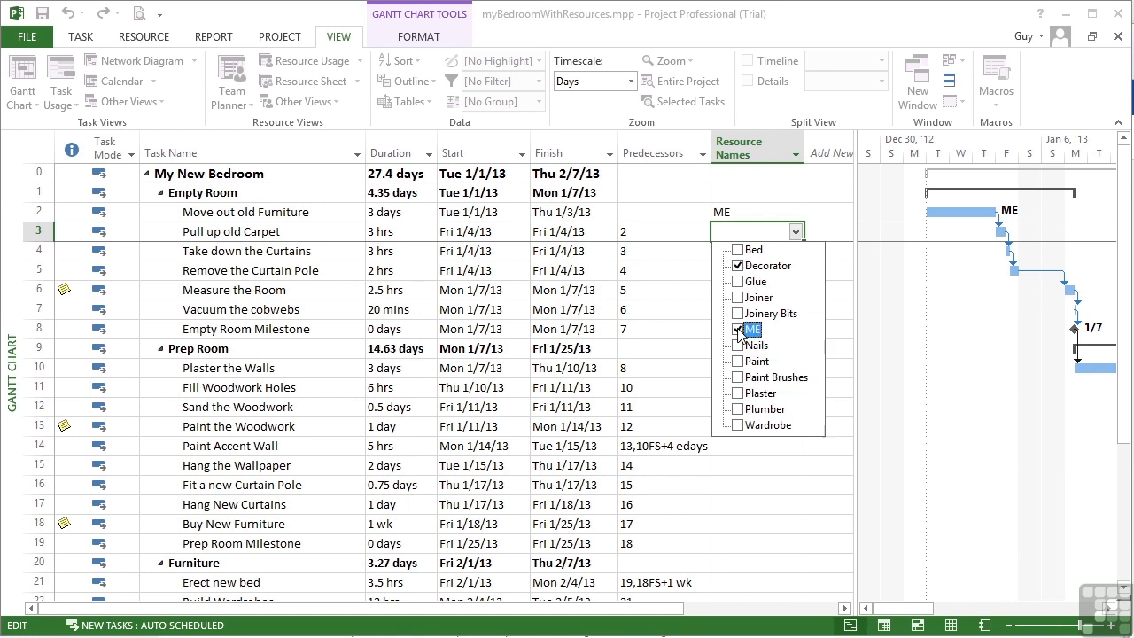
{"action": "left_click", "coordinate": [639, 239]}
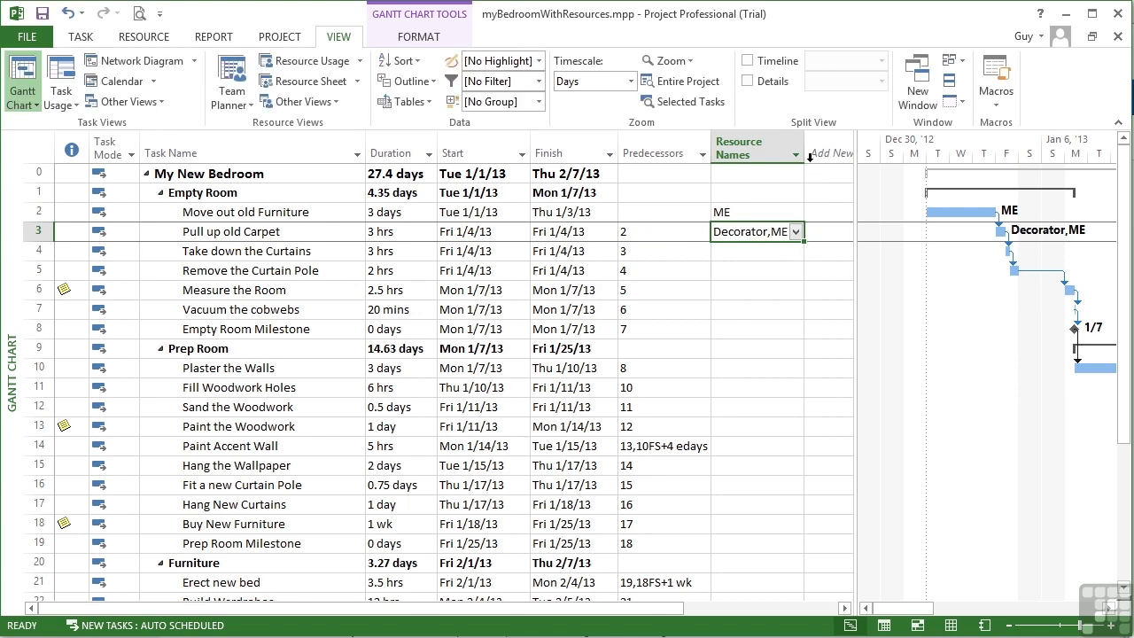
{"action": "left_click_drag", "start_coordinate": [803, 146], "coordinate": [826, 146]}
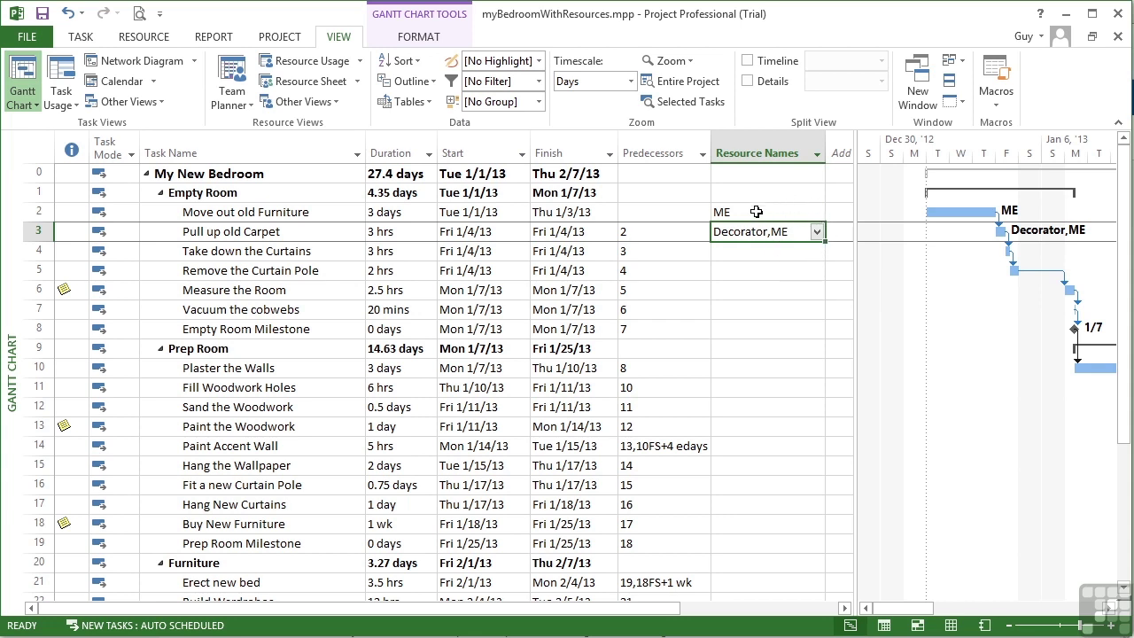
Review the resource choices for the Pull up old Carpet task without changing its assignments
{"action": "type", "text": ","}
{"action": "left_click", "coordinate": [816, 232]}
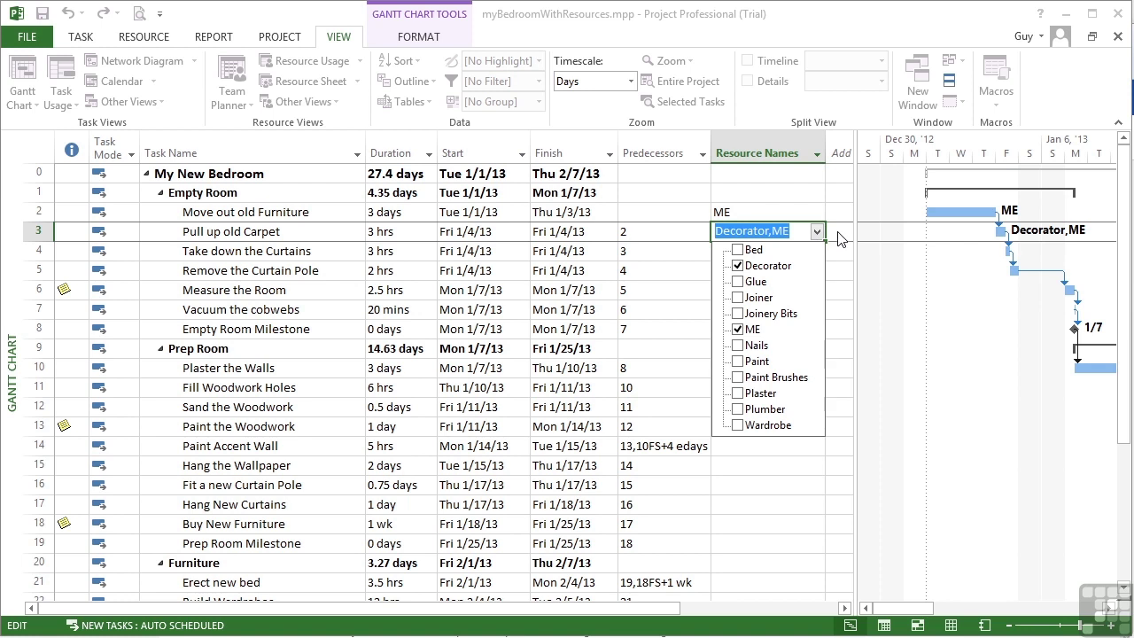
{"action": "left_click", "coordinate": [681, 230]}
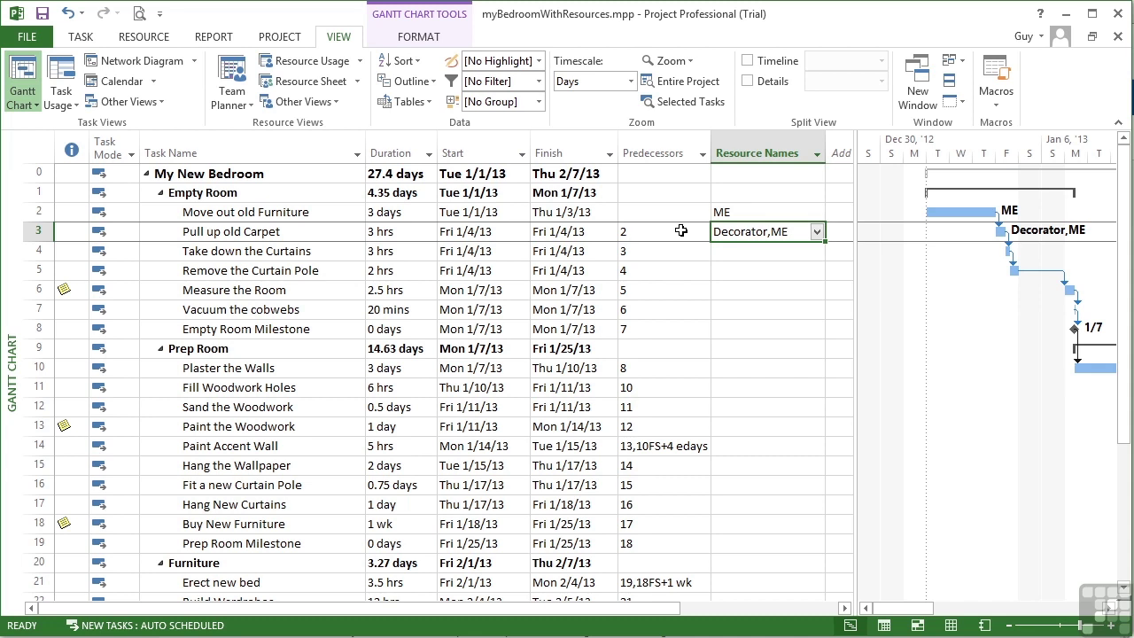
Open Assign Resources for the Take down the Curtains task and move the dialog clear of that task's row
{"action": "left_click", "coordinate": [736, 251]}
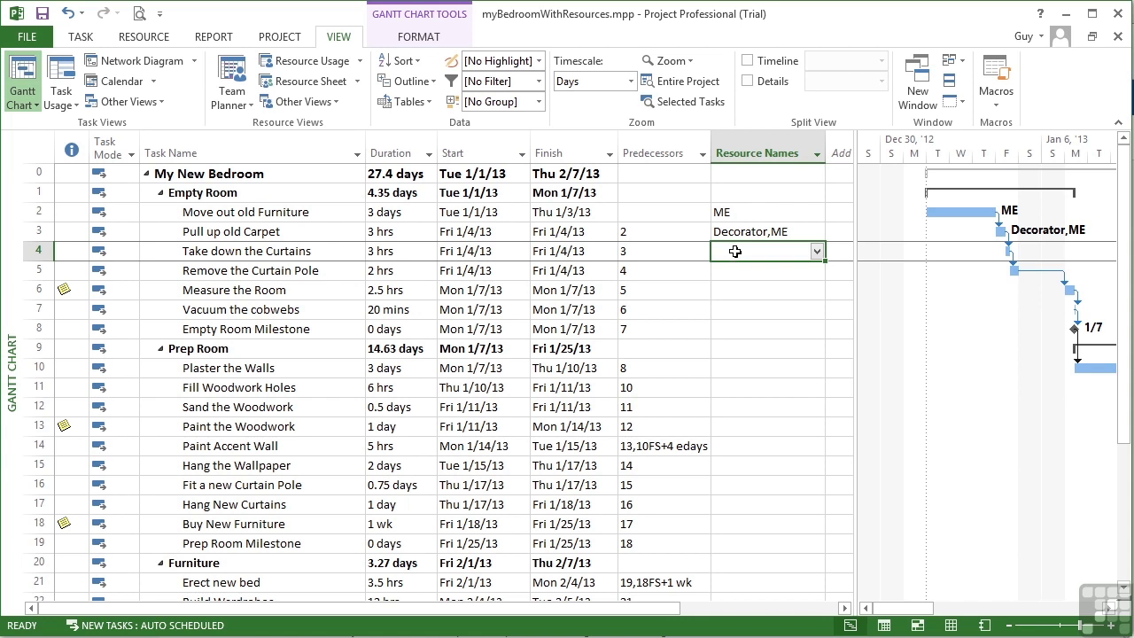
{"action": "right_click", "coordinate": [734, 252]}
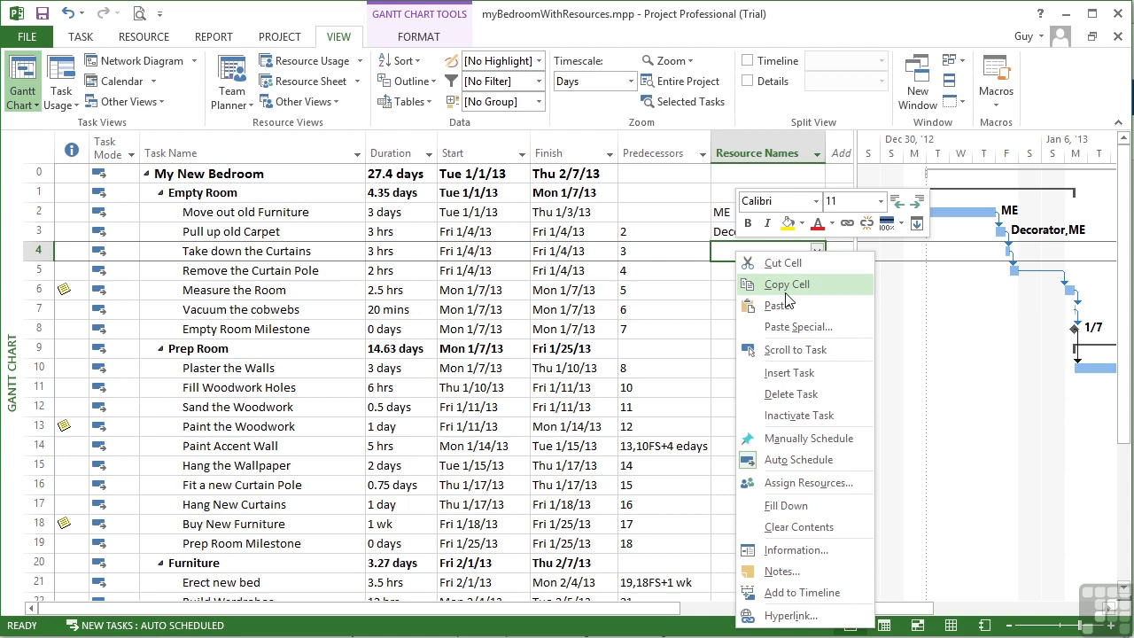
{"action": "left_click", "coordinate": [824, 485]}
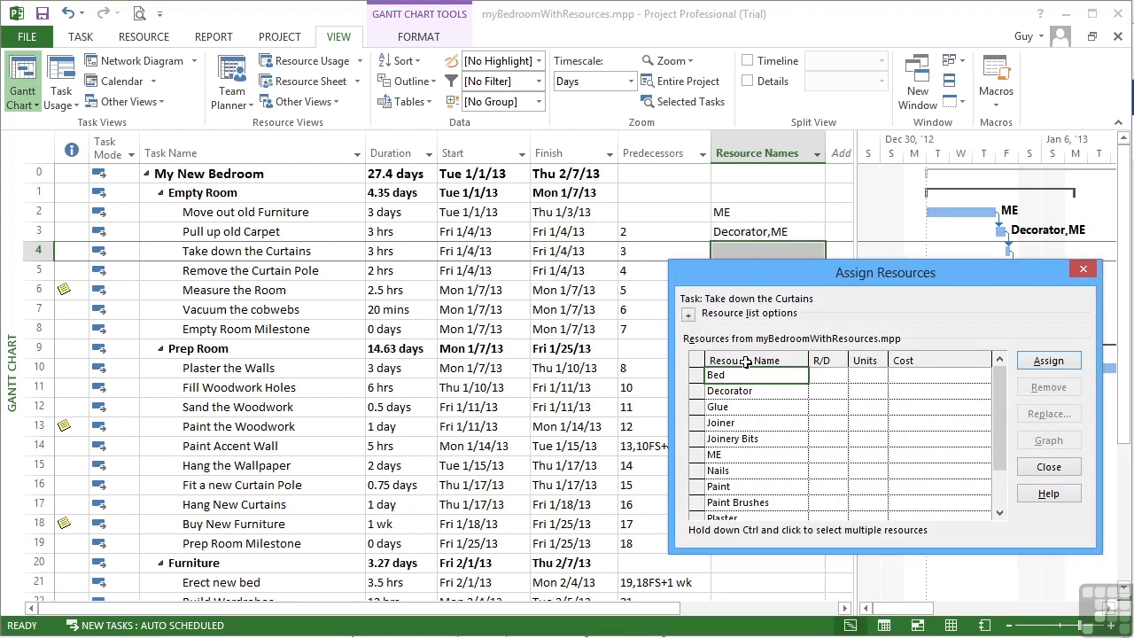
{"action": "left_click", "coordinate": [1082, 269]}
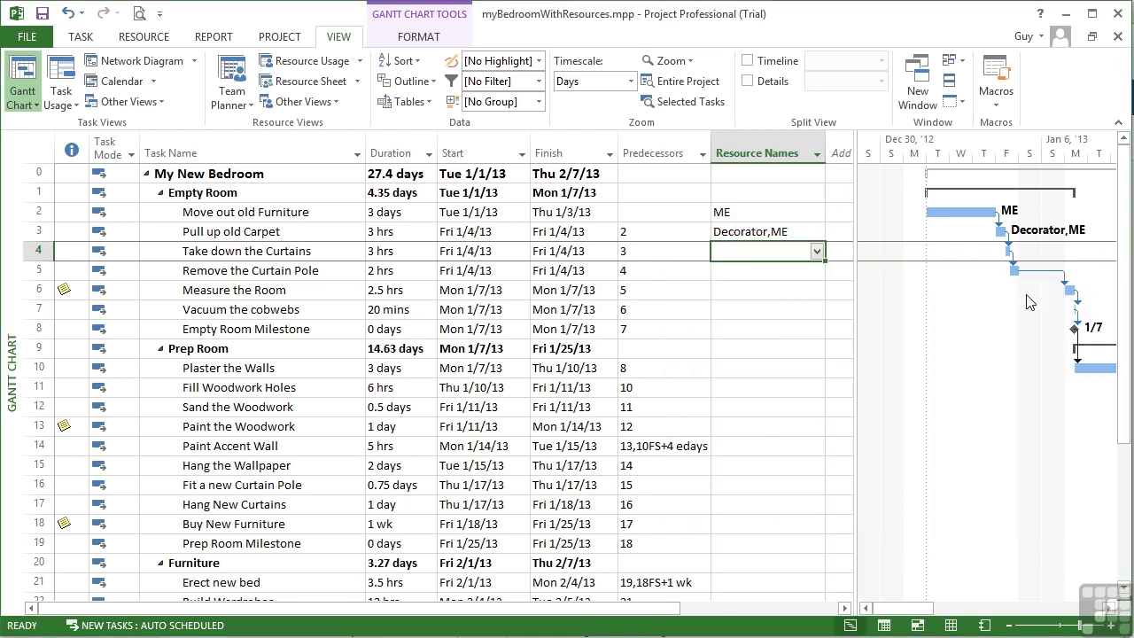
{"action": "left_click", "coordinate": [144, 36]}
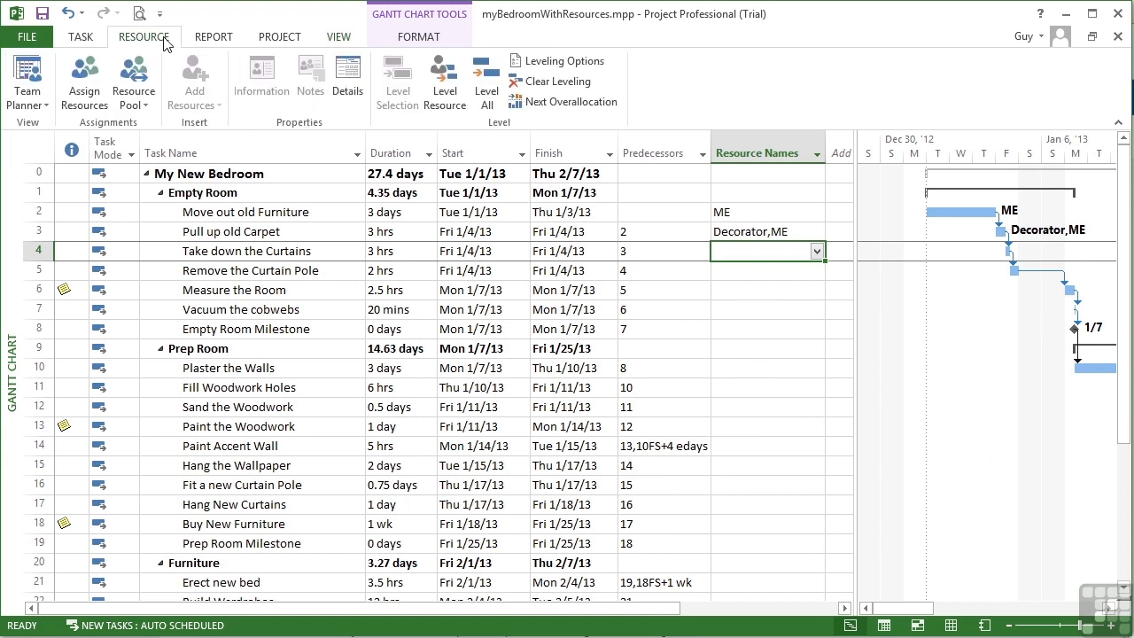
{"action": "left_click", "coordinate": [94, 84]}
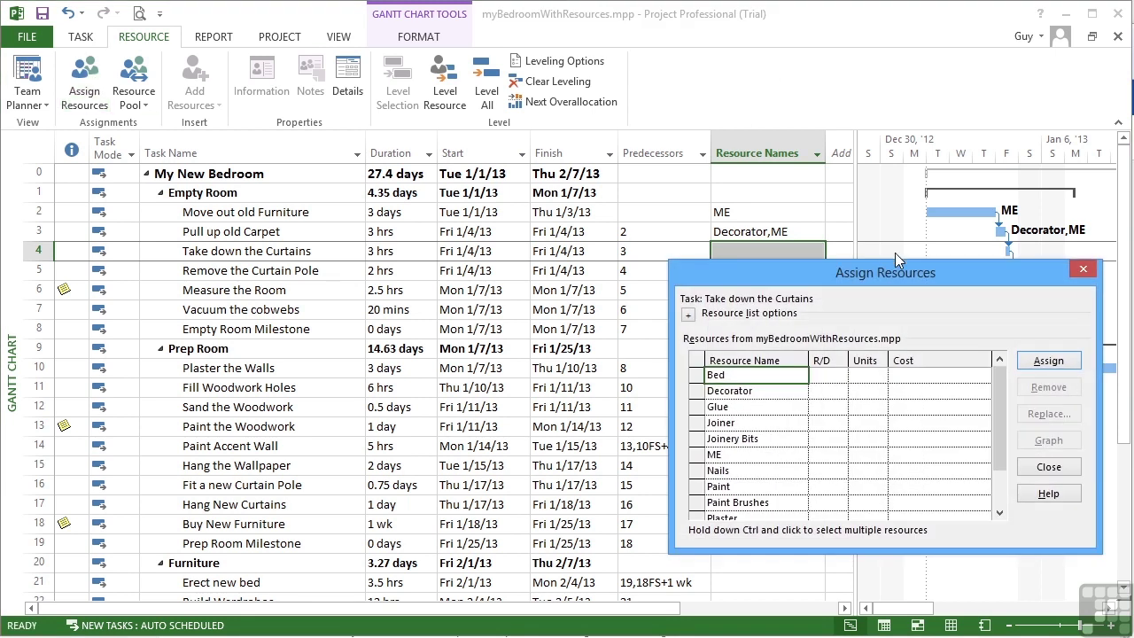
{"action": "left_click_drag", "start_coordinate": [934, 269], "coordinate": [826, 305]}
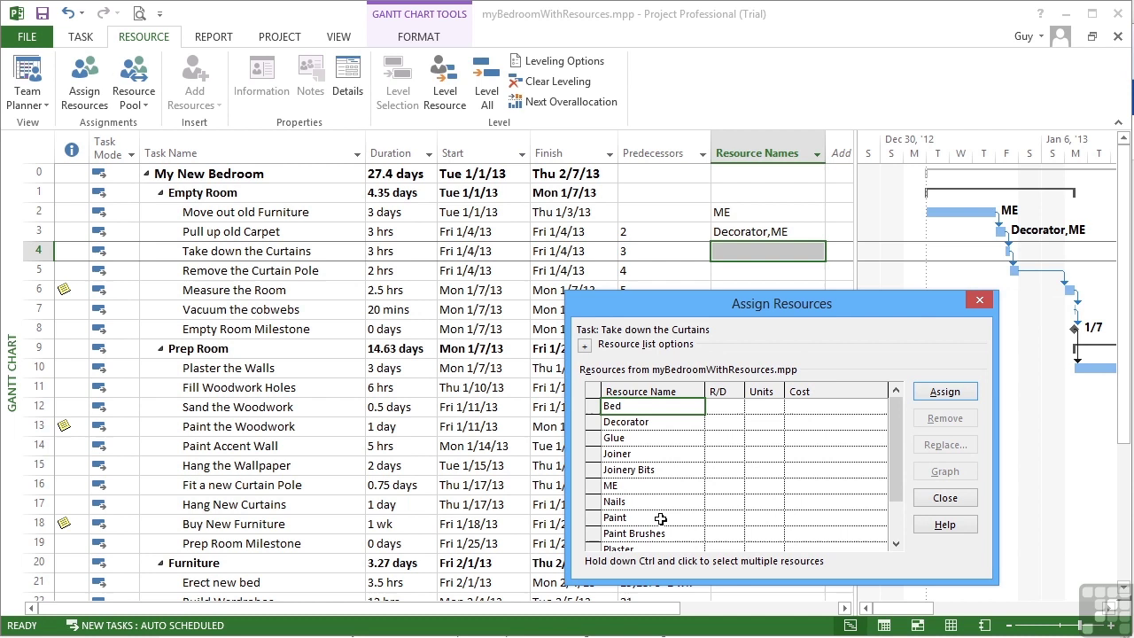
Examine the full resource list in Assign Resources together with its R/D, Units and Cost fields
{"action": "left_click", "coordinate": [722, 517]}
{"action": "scroll", "coordinate": [900, 510], "scroll_direction": "down", "scroll_amount": 1}
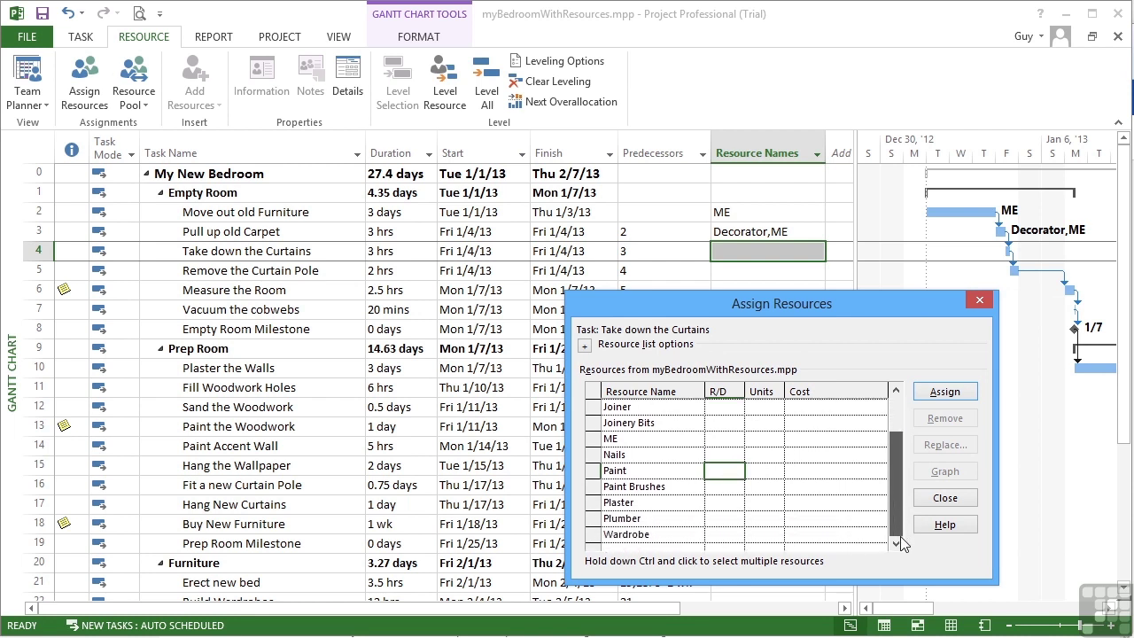
{"action": "scroll", "coordinate": [900, 509], "scroll_direction": "up", "scroll_amount": 1}
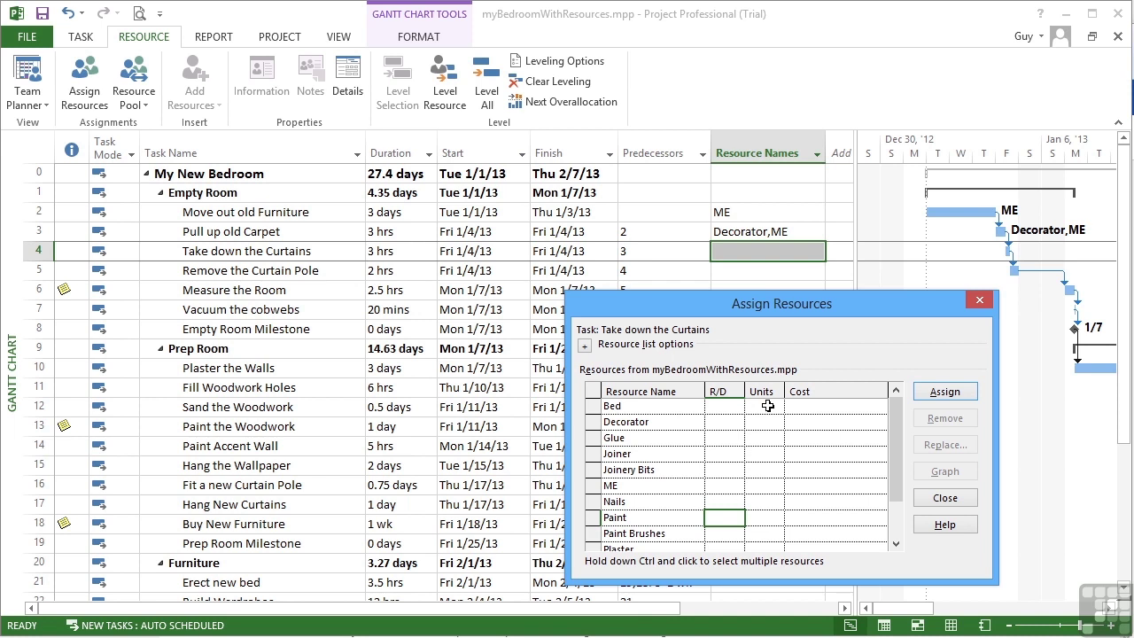
{"action": "left_click", "coordinate": [735, 406]}
{"action": "left_click", "coordinate": [766, 404]}
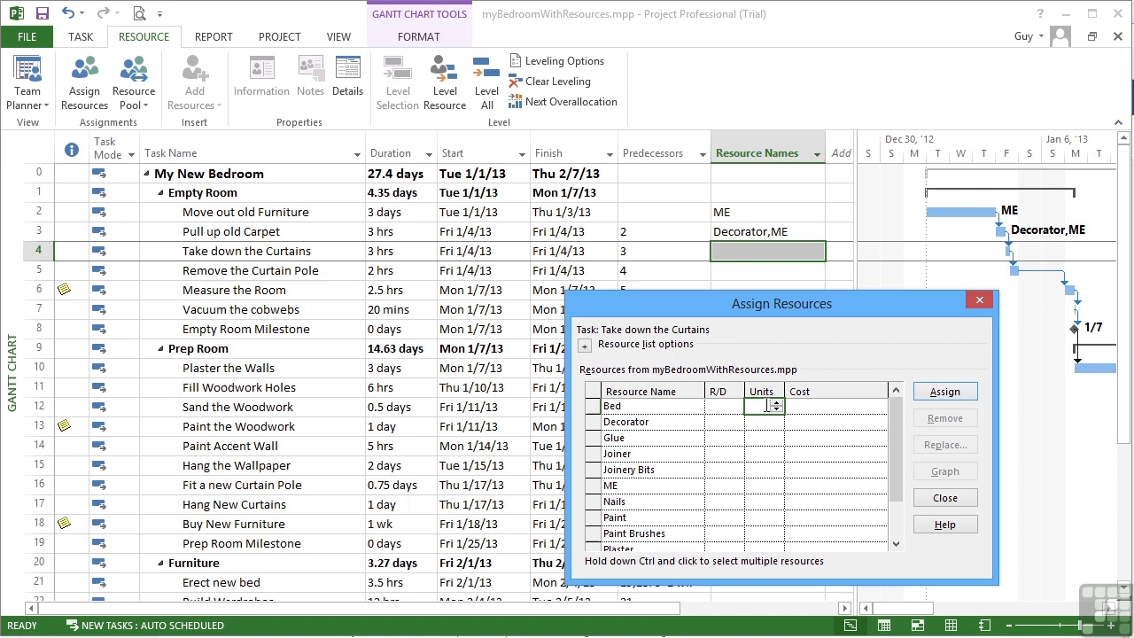
{"action": "left_click", "coordinate": [819, 405]}
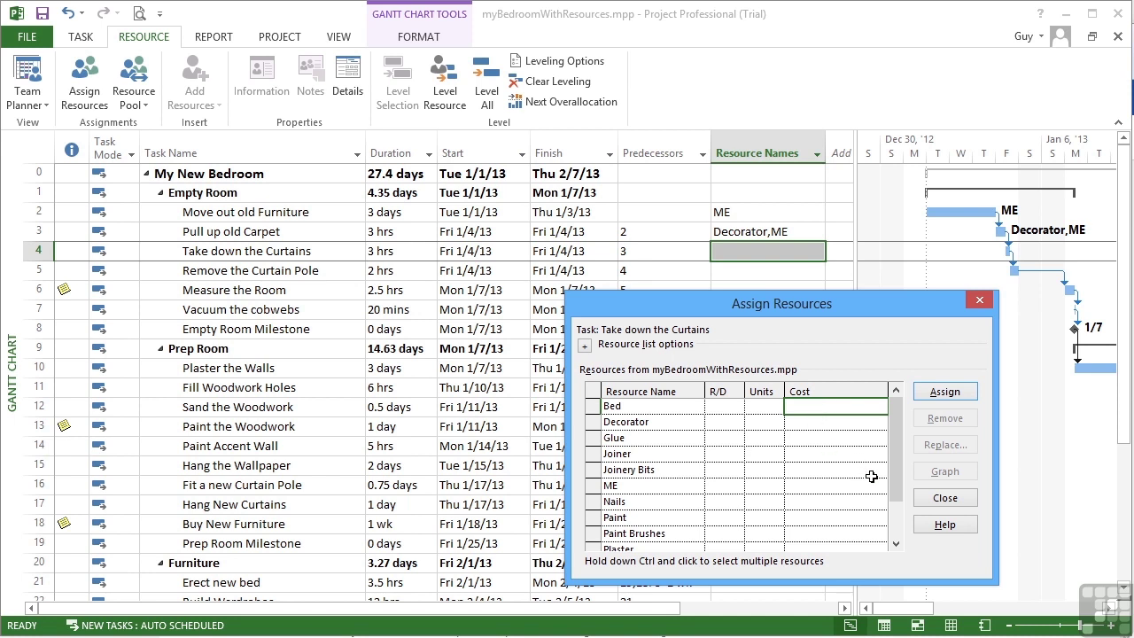
{"action": "left_click_drag", "start_coordinate": [897, 478], "coordinate": [900, 531]}
{"action": "scroll", "coordinate": [682, 463], "scroll_direction": "up", "scroll_amount": 1}
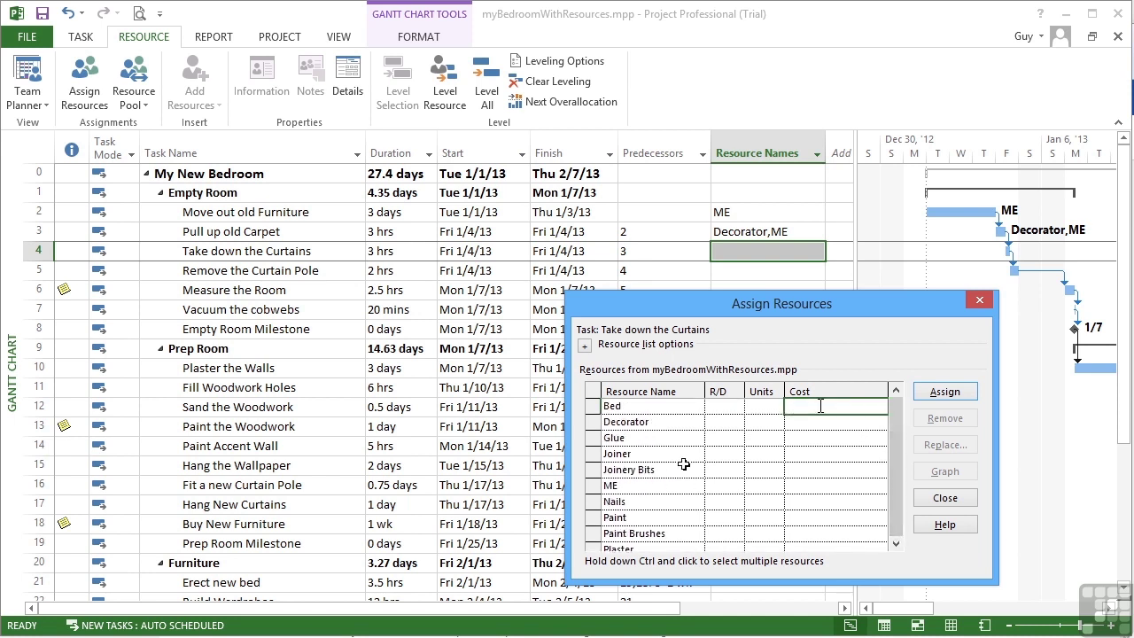
{"action": "scroll", "coordinate": [726, 438], "scroll_direction": "down", "scroll_amount": 1}
{"action": "left_click", "coordinate": [778, 438]}
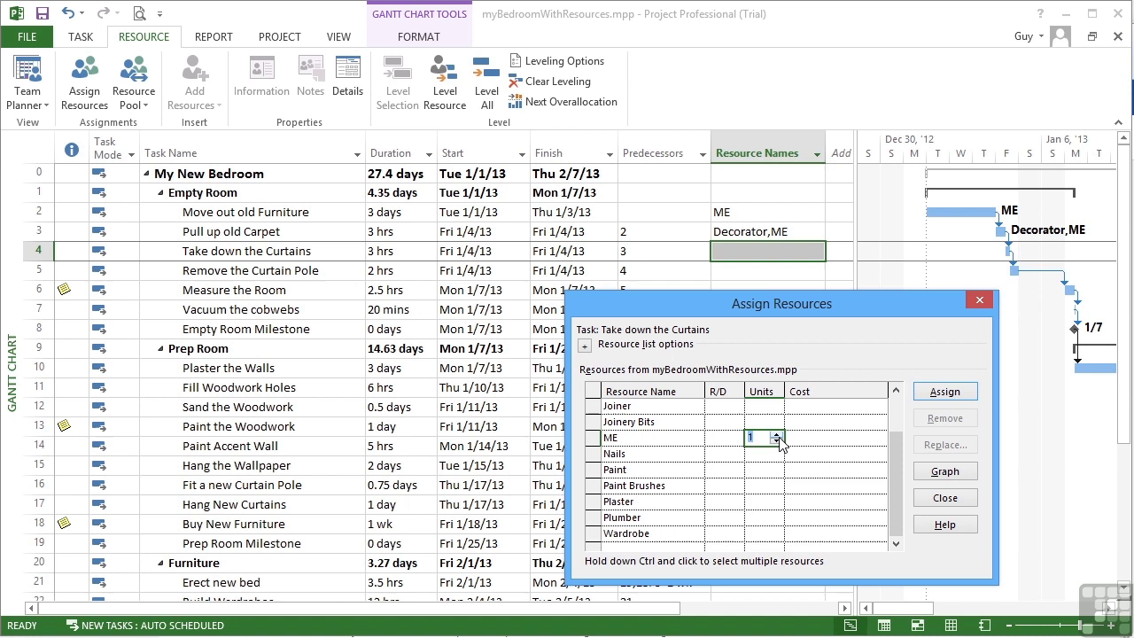
{"action": "left_click_drag", "start_coordinate": [895, 486], "coordinate": [904, 455]}
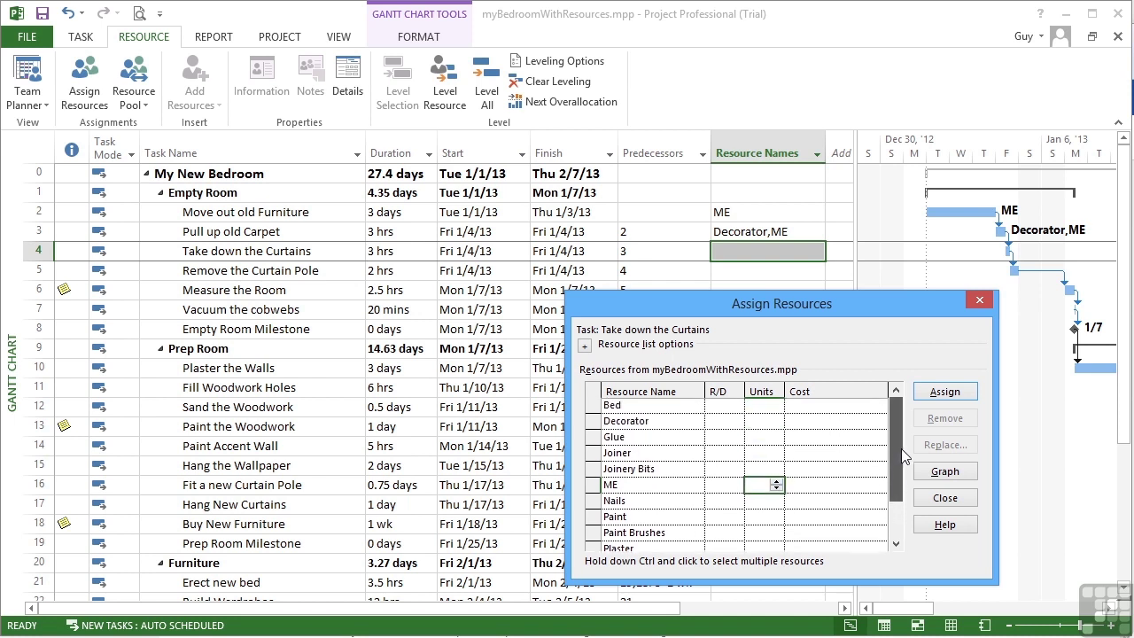
Assign Decorator at 0.50 units and ME at 1 unit to the Take down the Curtains task
{"action": "left_click", "coordinate": [771, 423]}
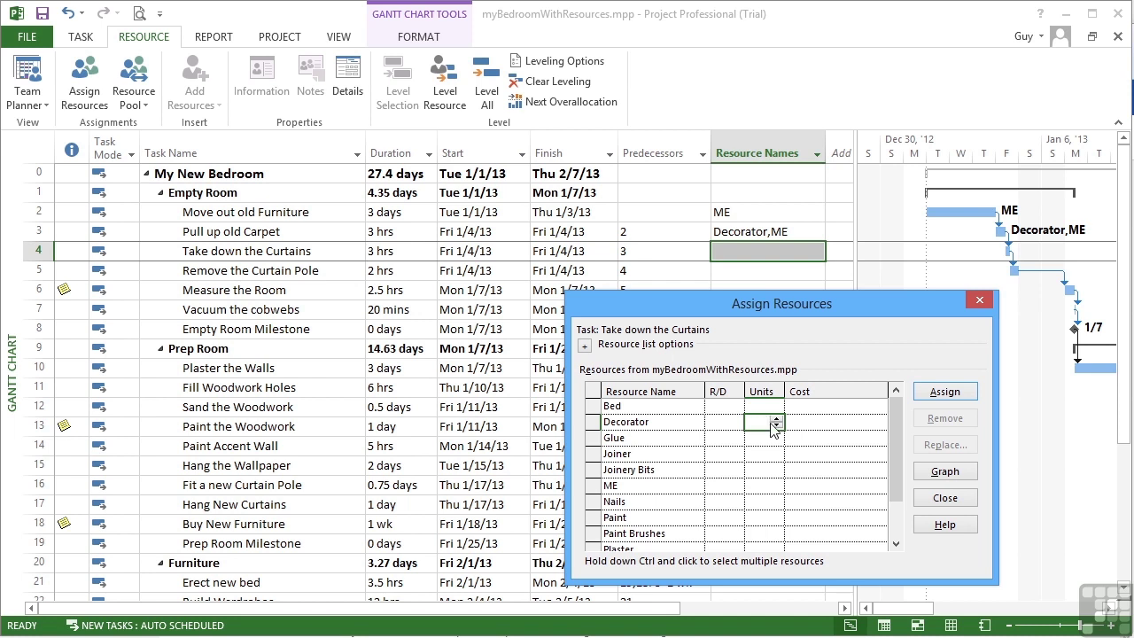
{"action": "left_click", "coordinate": [776, 424]}
{"action": "left_click", "coordinate": [767, 486]}
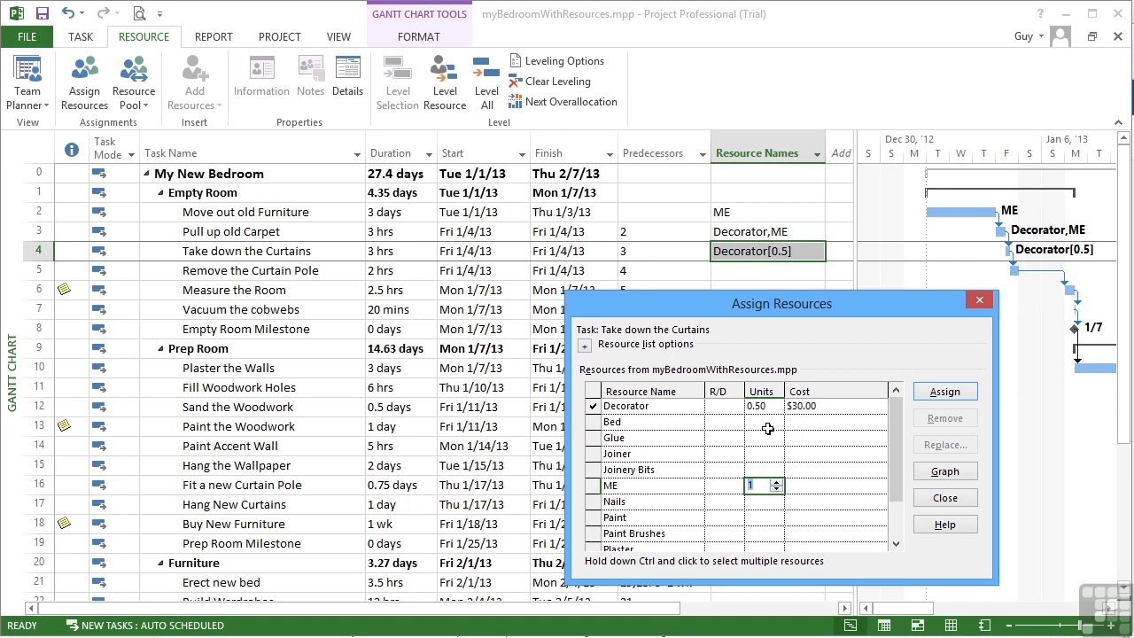
{"action": "key", "text": "Return"}
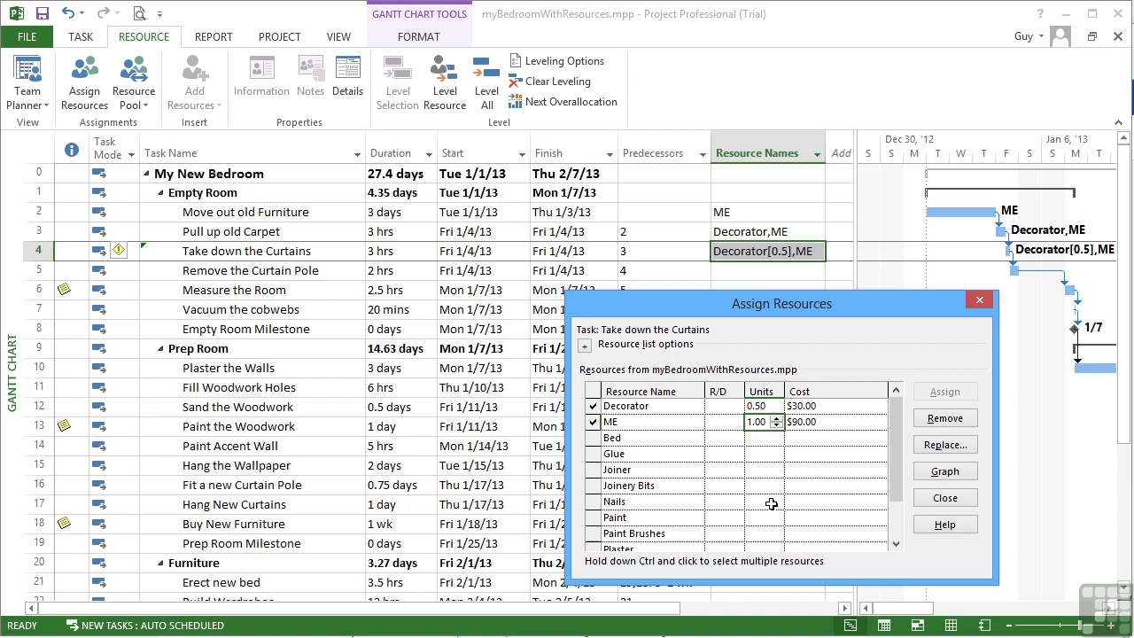
{"action": "mouse_move", "coordinate": [893, 460]}
{"action": "left_mouse_down"}
{"action": "mouse_move", "coordinate": [893, 527]}
{"action": "mouse_move", "coordinate": [892, 453]}
{"action": "left_mouse_up"}
Move the Assign Resources dialog away from the Resource Names column and target the Remove the Curtain Pole and Measure the Room tasks in turn
{"action": "left_click_drag", "start_coordinate": [894, 302], "coordinate": [477, 312]}
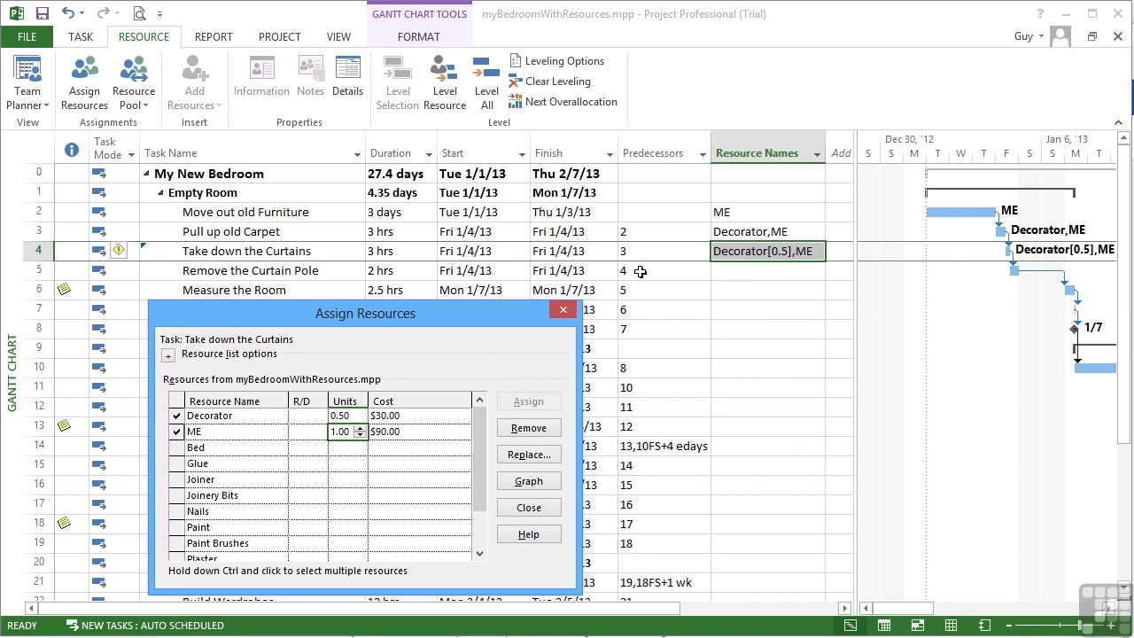
{"action": "left_click", "coordinate": [134, 275]}
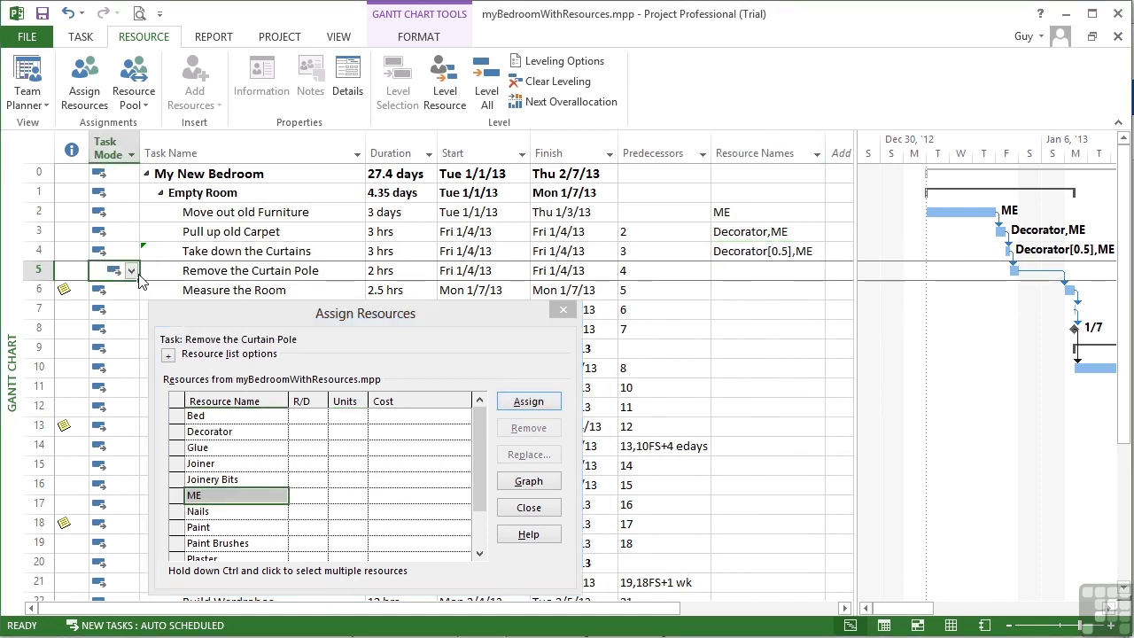
{"action": "left_click", "coordinate": [767, 270]}
{"action": "left_click", "coordinate": [716, 292]}
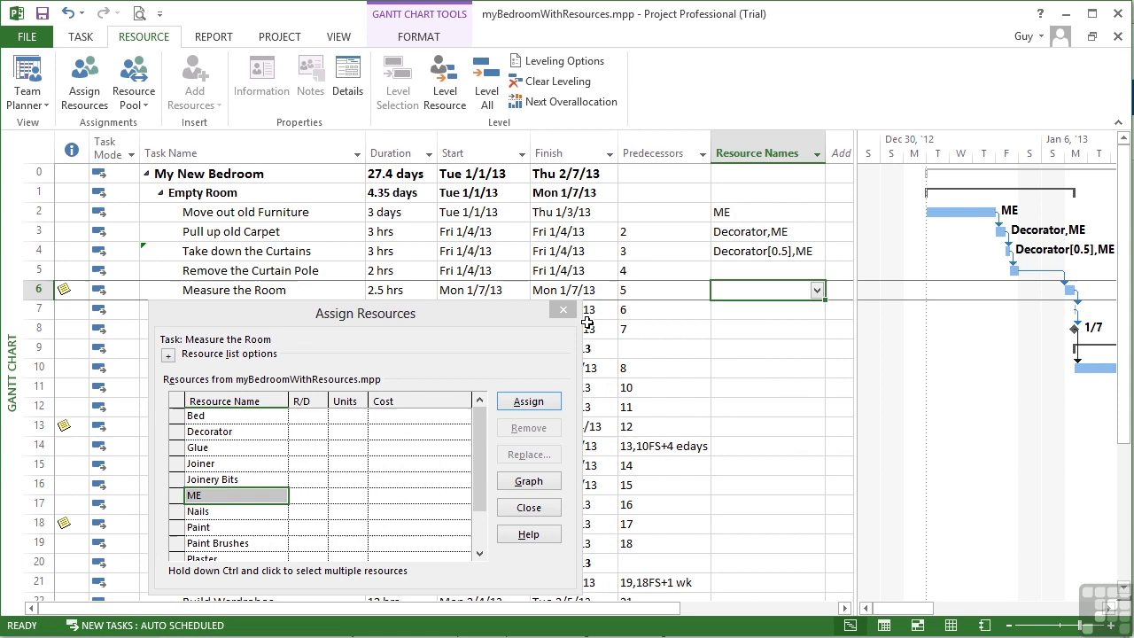
Close Assign Resources for Measure the Room, reopen it for the Paint Accent Wall task and look through its resource list
{"action": "left_click_drag", "start_coordinate": [449, 312], "coordinate": [553, 122]}
{"action": "left_click", "coordinate": [664, 122]}
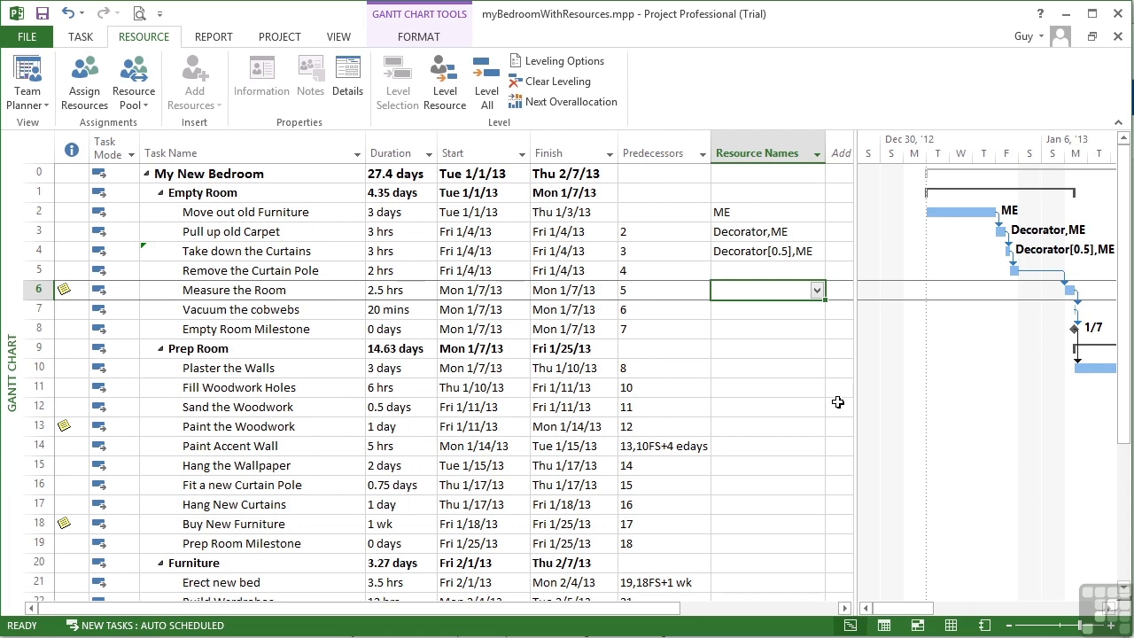
{"action": "left_click", "coordinate": [763, 445]}
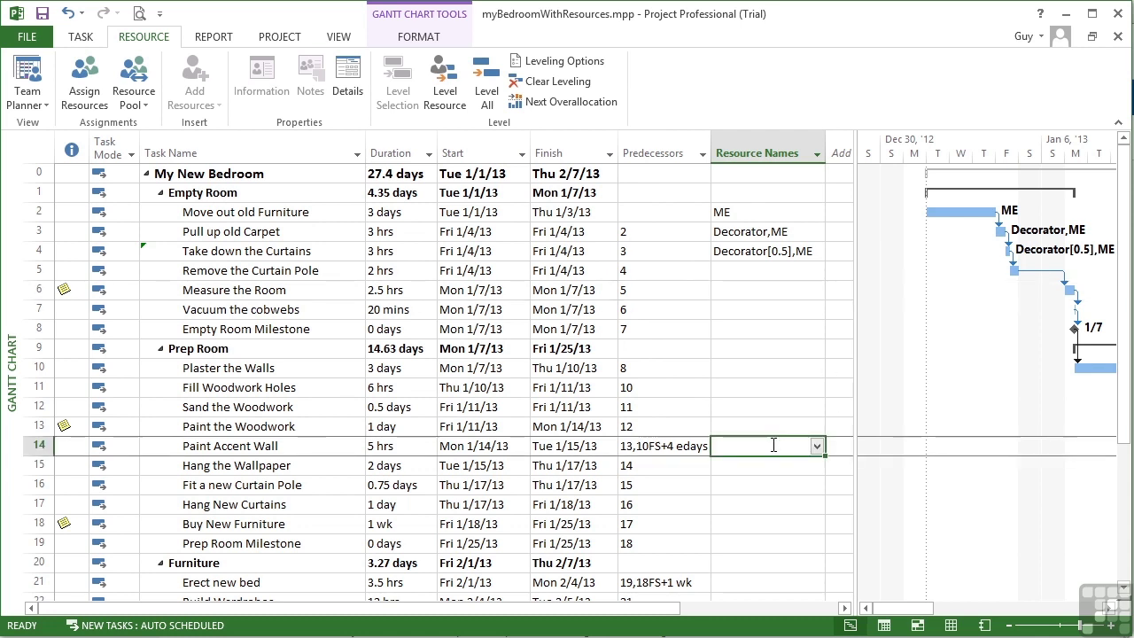
{"action": "left_click", "coordinate": [82, 93]}
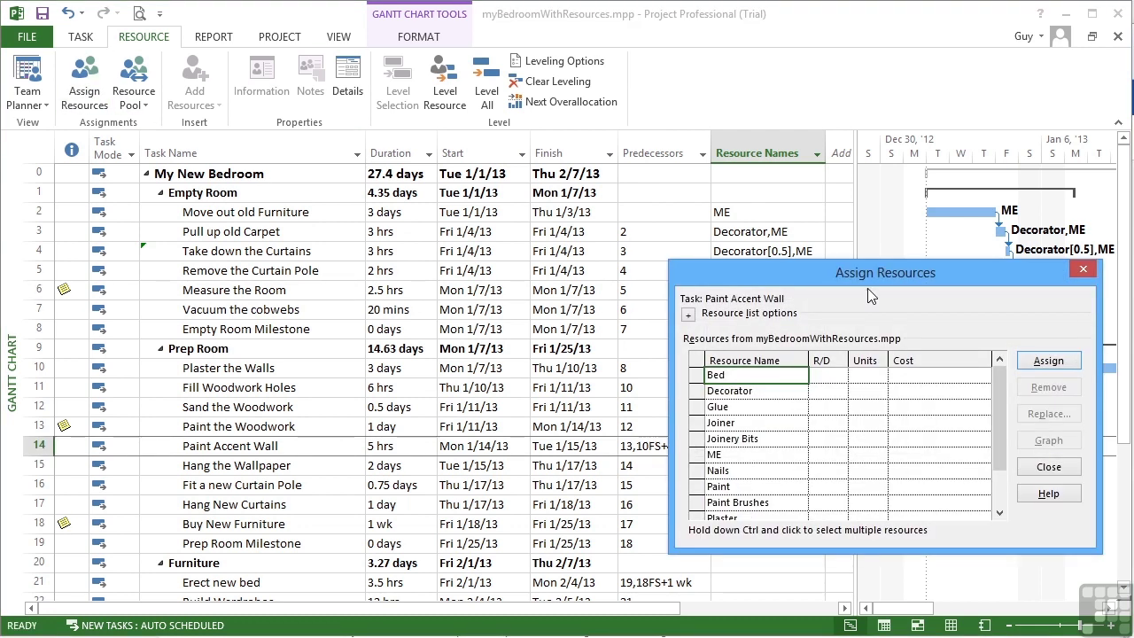
{"action": "left_click", "coordinate": [1000, 512]}
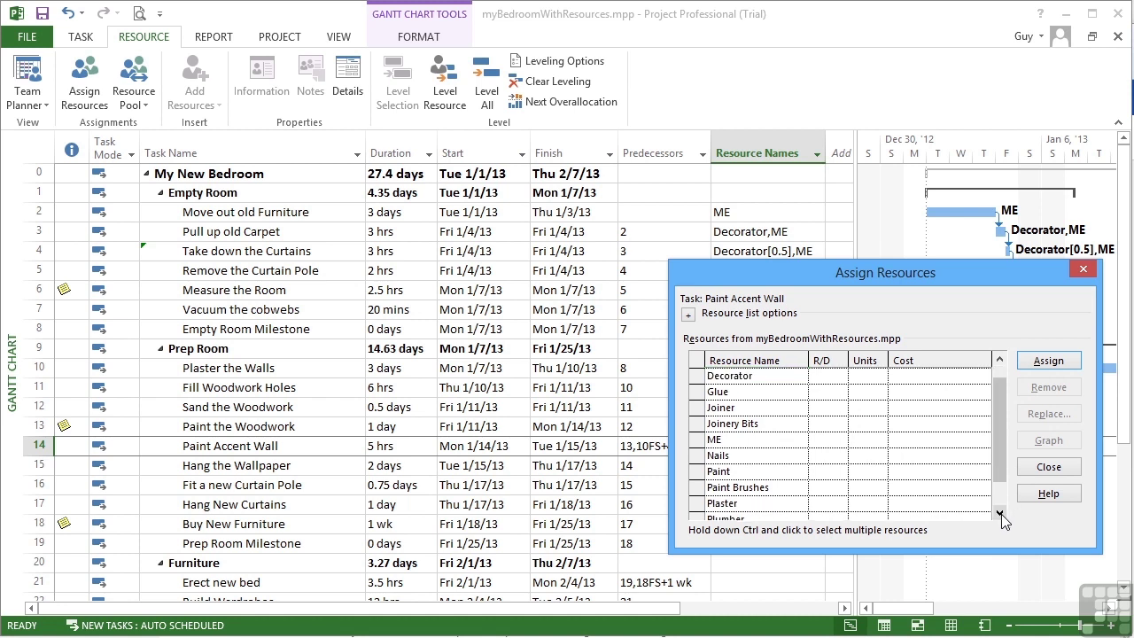
{"action": "left_click", "coordinate": [1000, 512]}
{"action": "left_click", "coordinate": [1000, 512]}
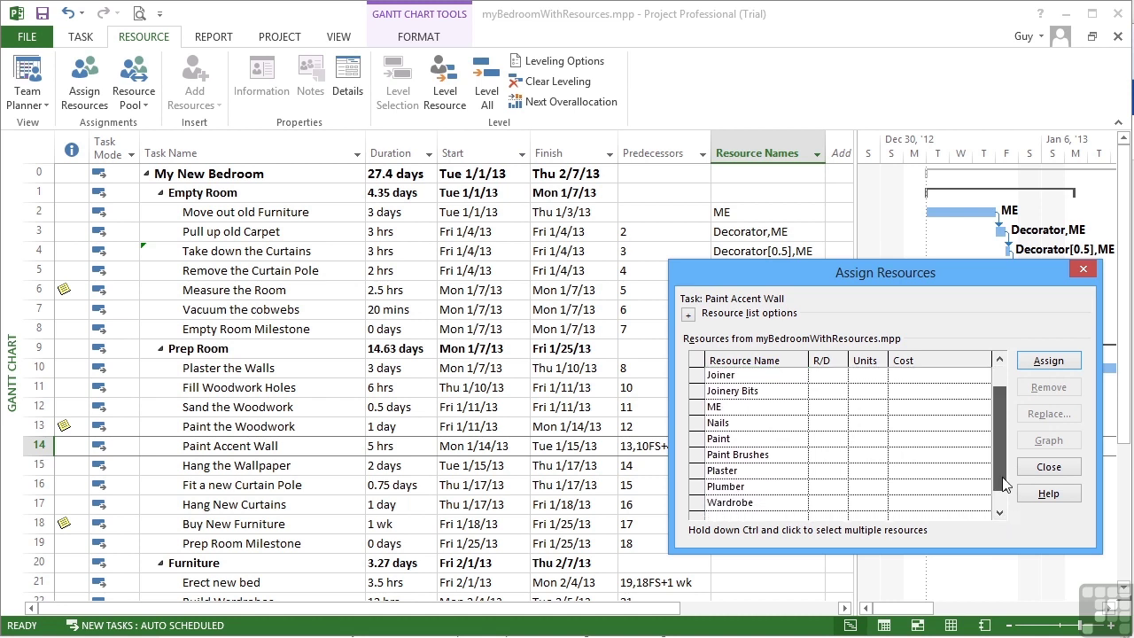
{"action": "left_click_drag", "start_coordinate": [999, 464], "coordinate": [1001, 370]}
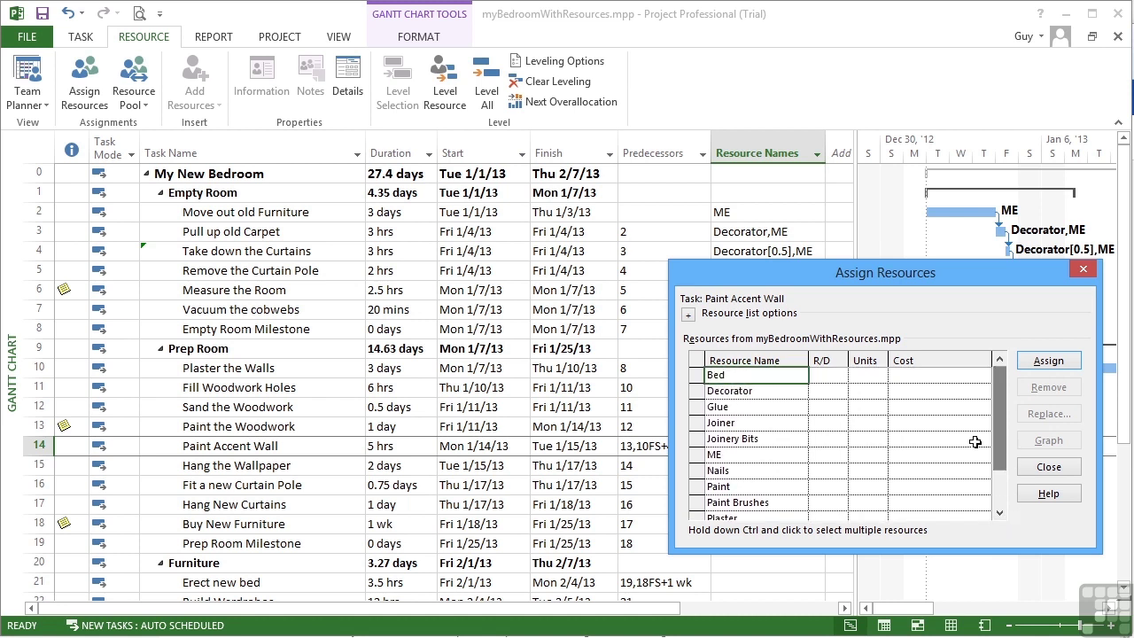
Assign ME at 1 unit to the Paint Accent Wall task
{"action": "scroll", "coordinate": [856, 470], "scroll_direction": "down", "scroll_amount": 1}
{"action": "left_click", "coordinate": [861, 454]}
{"action": "left_click", "coordinate": [880, 451]}
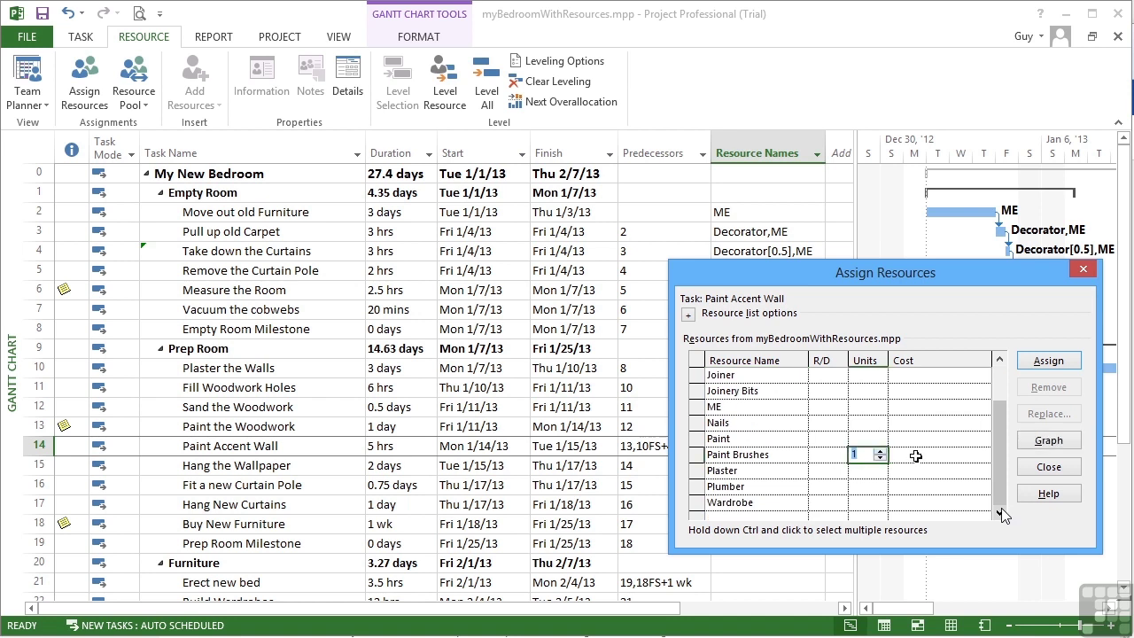
{"action": "left_click", "coordinate": [932, 455]}
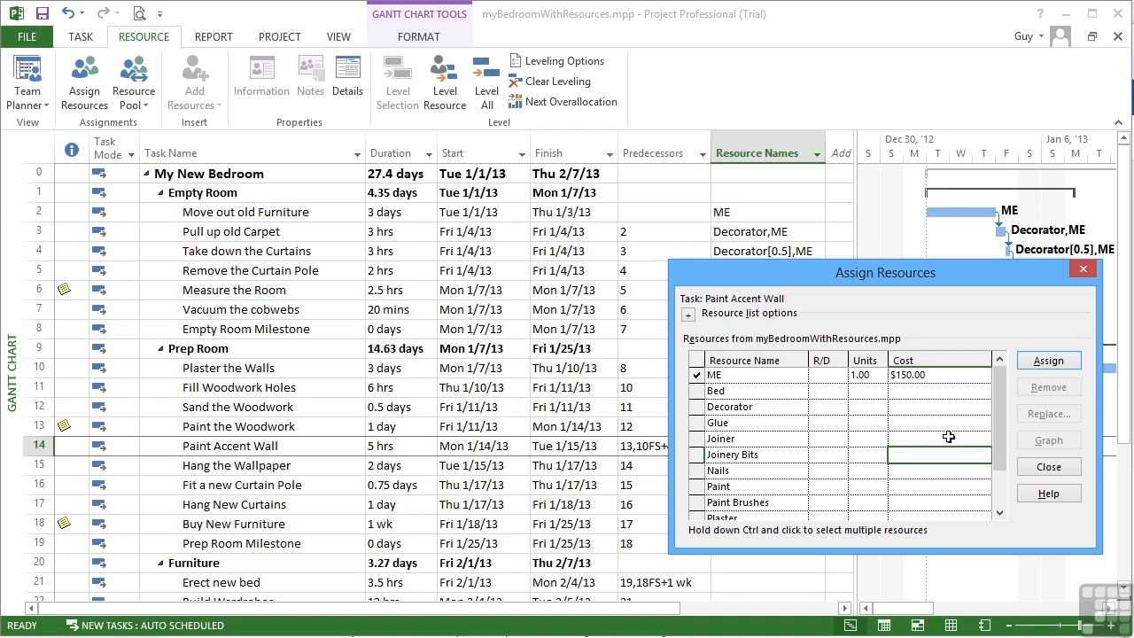
Assign 0.5 gallons of Paint to the Paint Accent Wall task
{"action": "left_click_drag", "start_coordinate": [1003, 450], "coordinate": [981, 479]}
{"action": "left_click", "coordinate": [856, 454]}
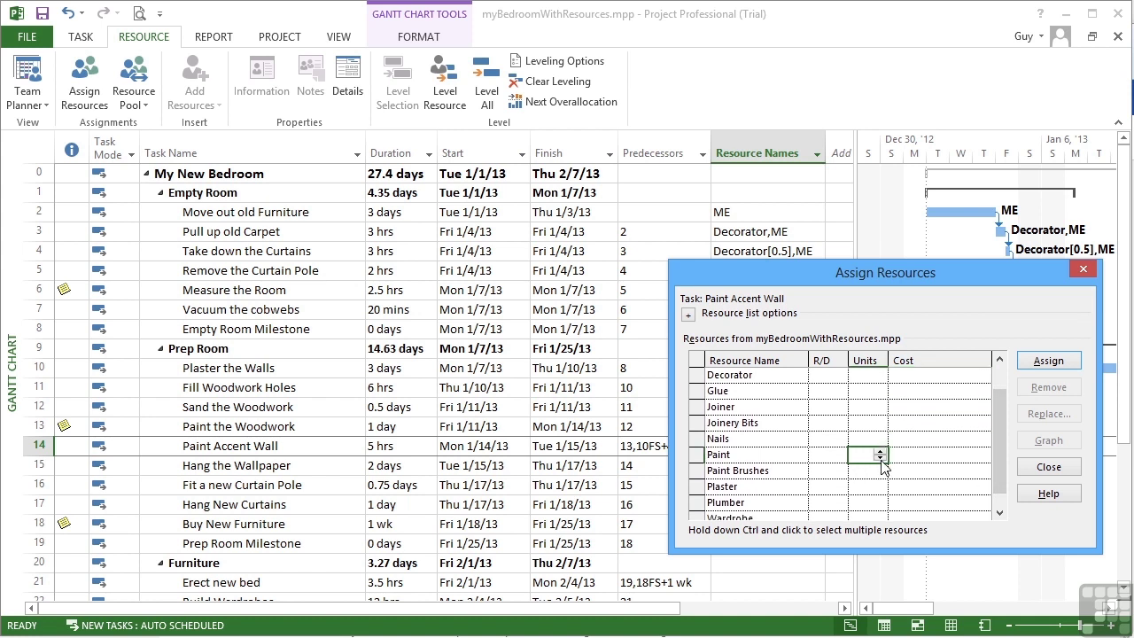
{"action": "left_click", "coordinate": [880, 453]}
{"action": "left_click", "coordinate": [881, 459]}
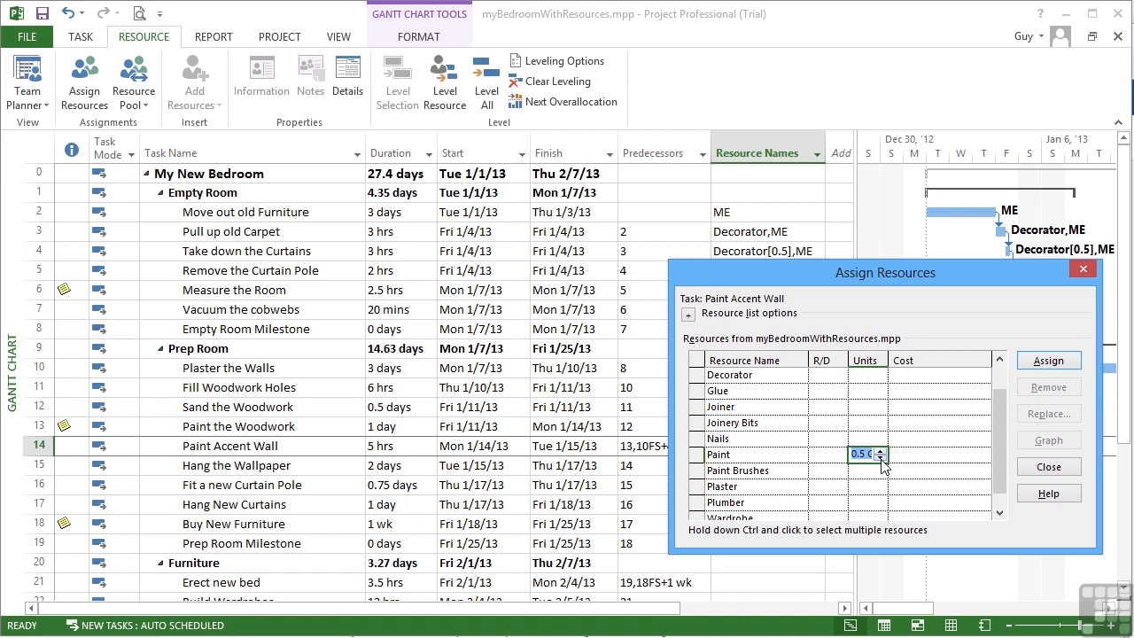
{"action": "left_click", "coordinate": [926, 454]}
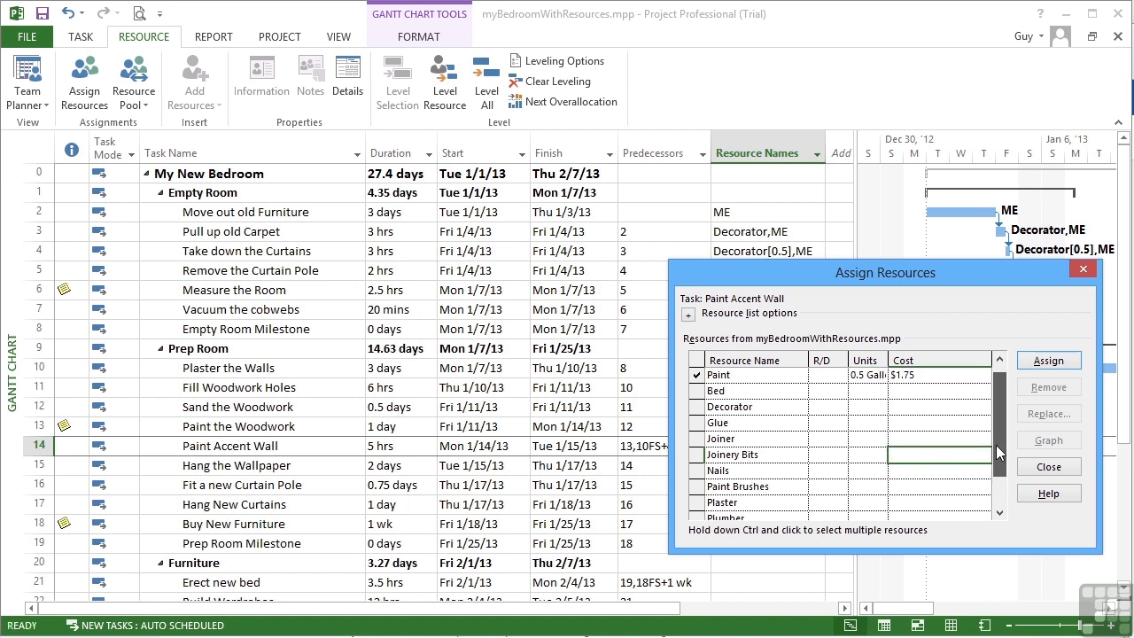
Assign 2 units of Paint Brushes to the Paint Accent Wall task
{"action": "mouse_move", "coordinate": [996, 444]}
{"action": "left_mouse_down"}
{"action": "mouse_move", "coordinate": [999, 425]}
{"action": "mouse_move", "coordinate": [1000, 465]}
{"action": "left_mouse_up"}
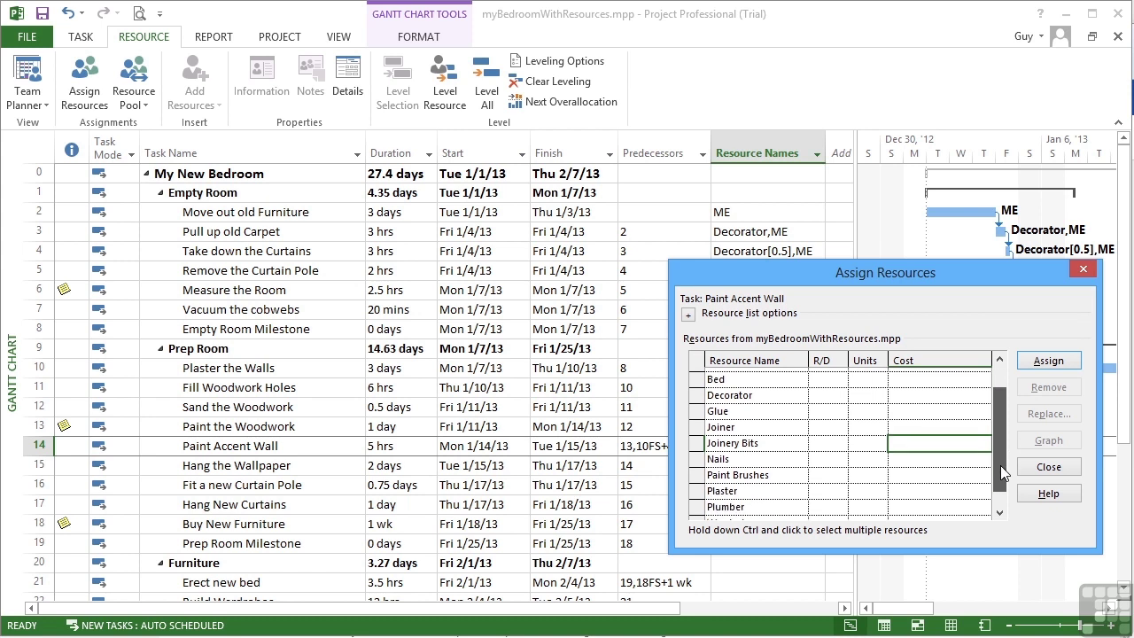
{"action": "left_click", "coordinate": [872, 471]}
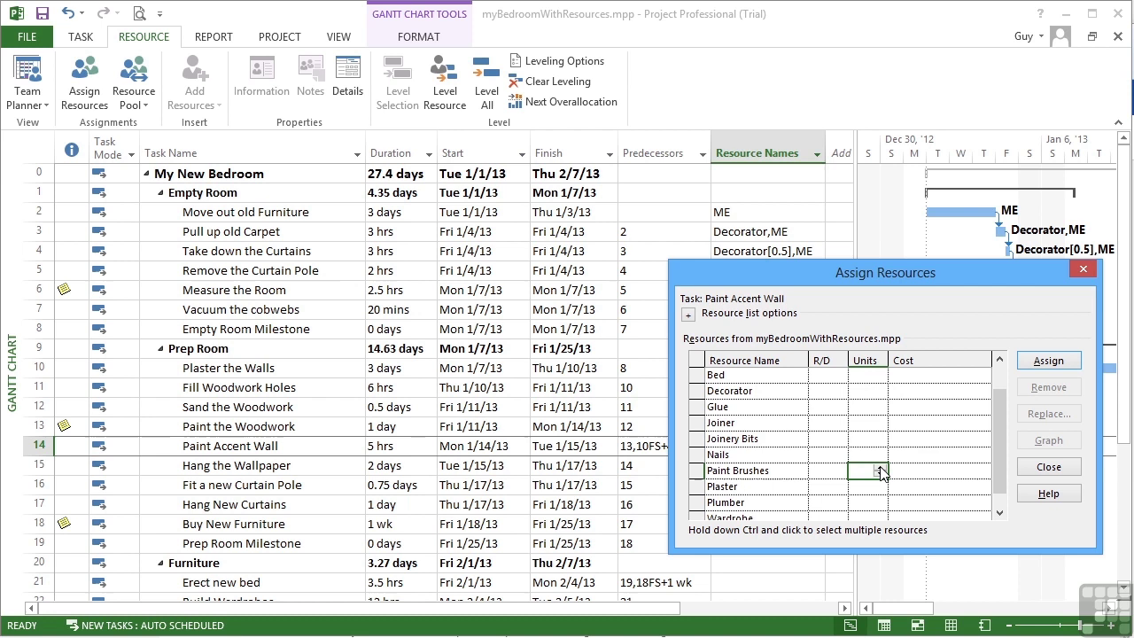
{"action": "left_click", "coordinate": [880, 469]}
{"action": "left_click", "coordinate": [880, 470]}
{"action": "left_click", "coordinate": [880, 468]}
{"action": "left_click", "coordinate": [881, 474]}
{"action": "left_click", "coordinate": [882, 474]}
{"action": "left_click", "coordinate": [881, 468]}
{"action": "left_click", "coordinate": [881, 468]}
{"action": "left_click", "coordinate": [913, 470]}
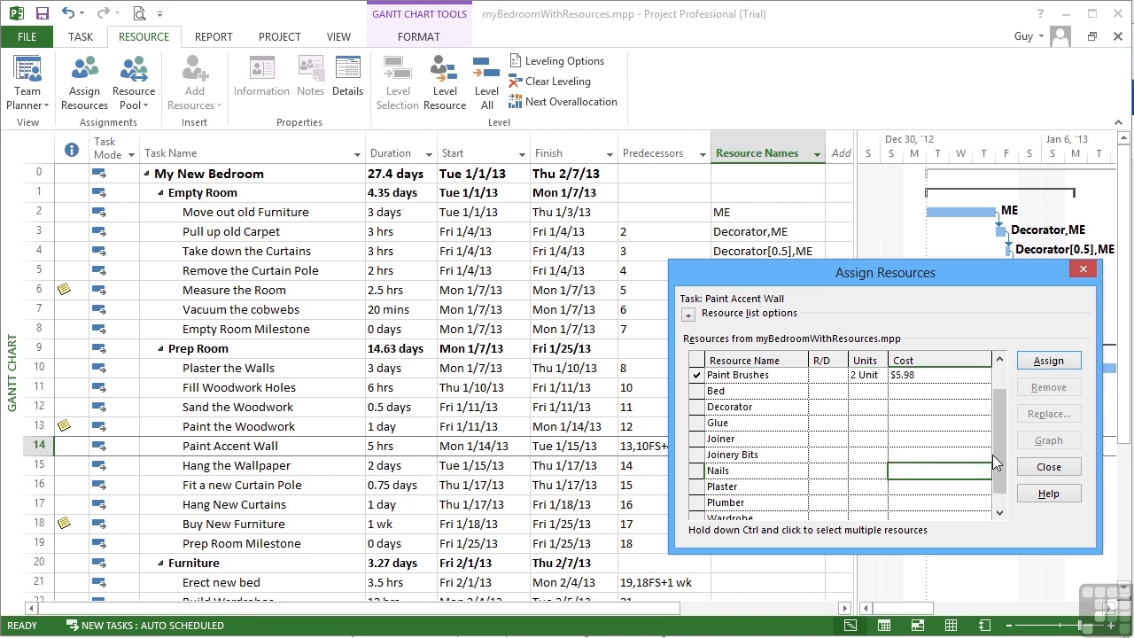
Review the resources assigned to Paint Accent Wall, close Assign Resources and examine the task's label in the Gantt chart
{"action": "mouse_move", "coordinate": [995, 454]}
{"action": "left_mouse_down"}
{"action": "mouse_move", "coordinate": [998, 430]}
{"action": "mouse_move", "coordinate": [993, 475]}
{"action": "mouse_move", "coordinate": [992, 411]}
{"action": "left_mouse_up"}
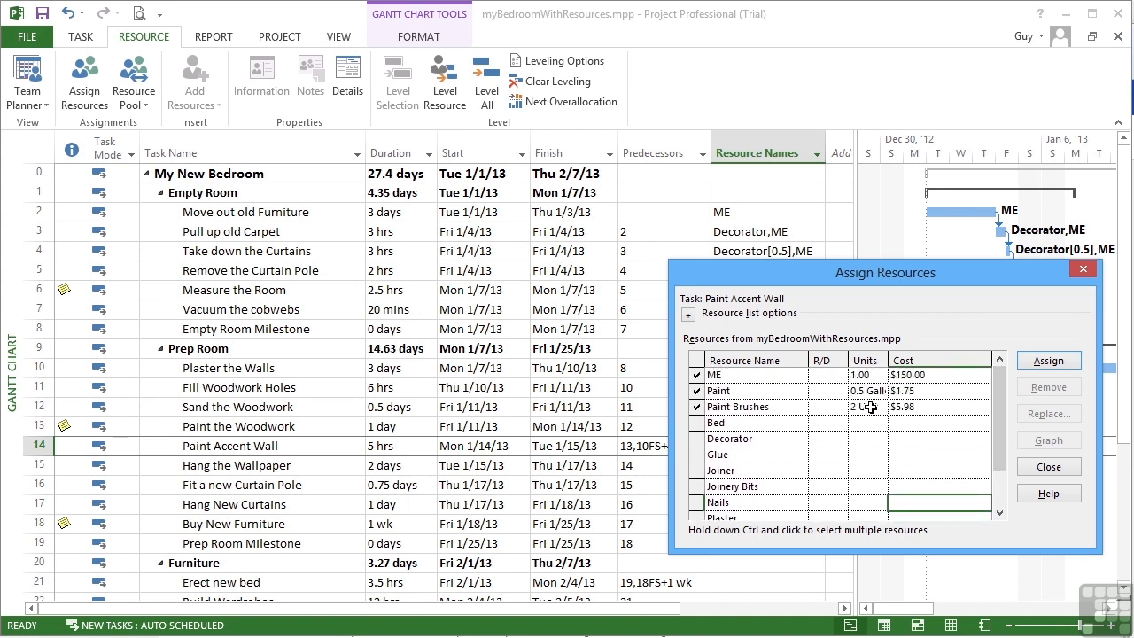
{"action": "left_click", "coordinate": [1049, 469]}
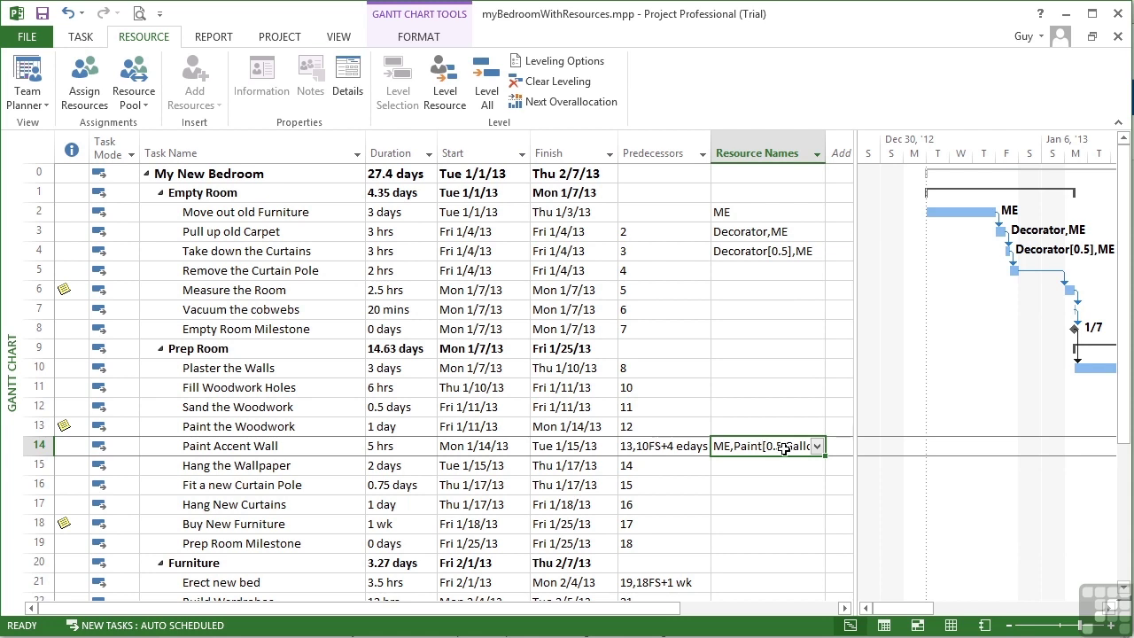
{"action": "left_click_drag", "start_coordinate": [900, 608], "coordinate": [996, 613]}
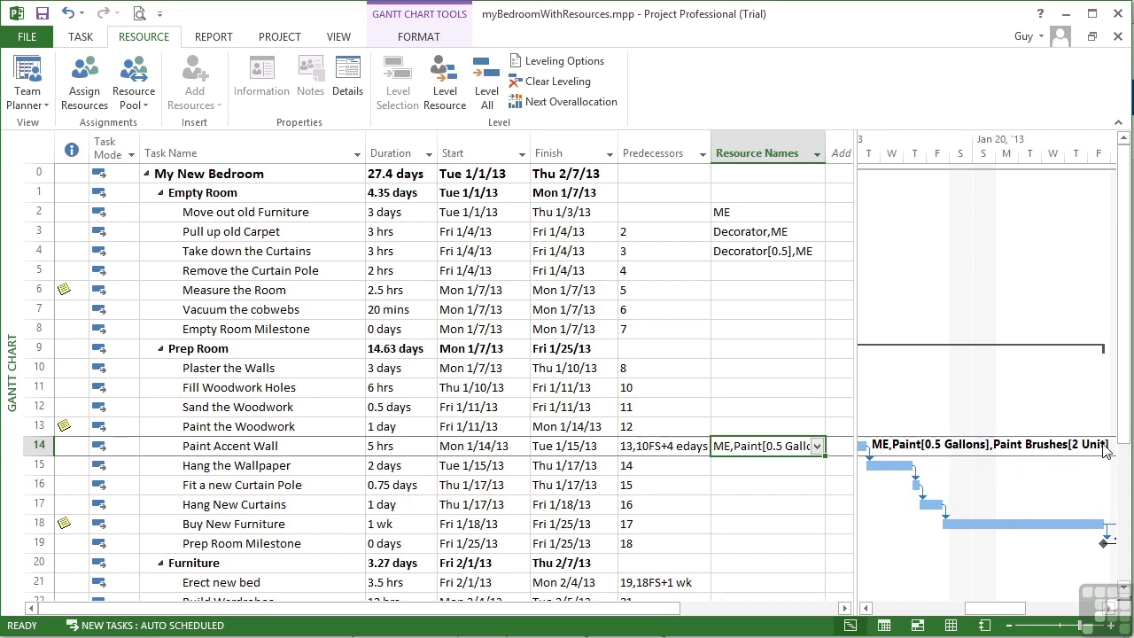
{"action": "left_click_drag", "start_coordinate": [983, 608], "coordinate": [908, 612]}
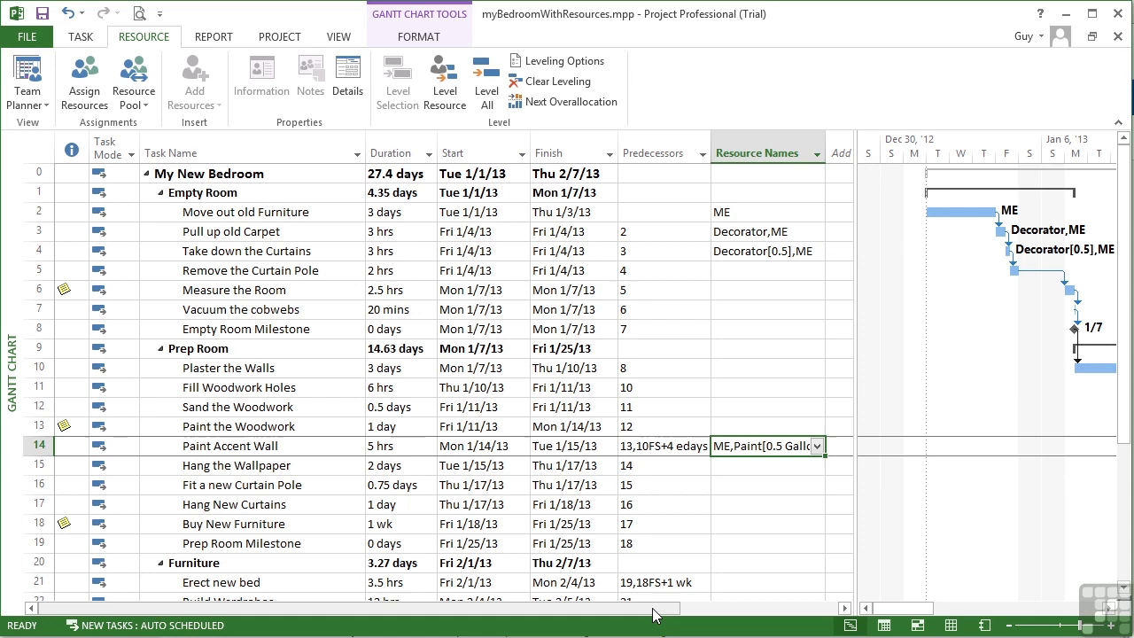
View the resource choices for the Measure the Room task, open its Assign Resources dialog and close it without assigning anything
{"action": "left_click", "coordinate": [822, 289]}
{"action": "left_click", "coordinate": [816, 290]}
{"action": "key", "text": "Escape"}
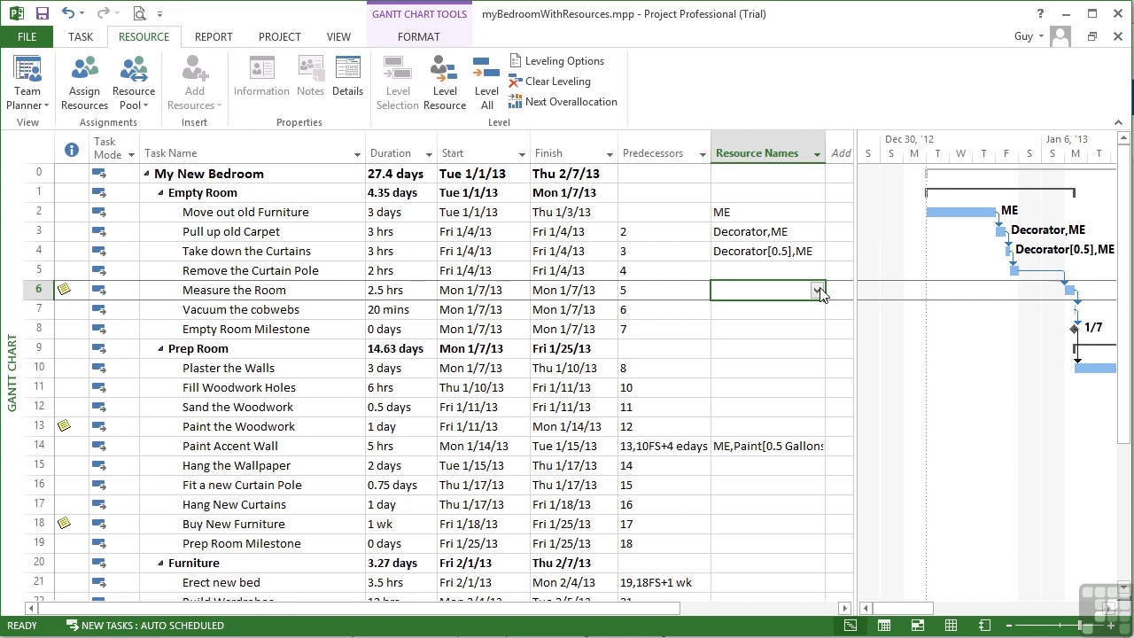
{"action": "right_click", "coordinate": [785, 289]}
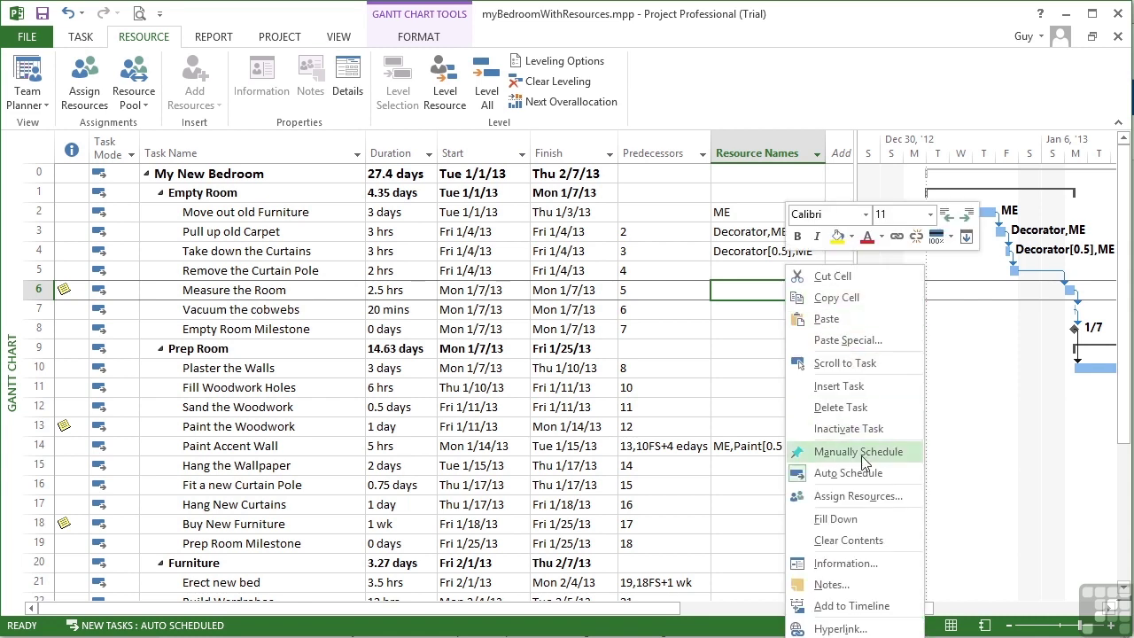
{"action": "left_click", "coordinate": [864, 496]}
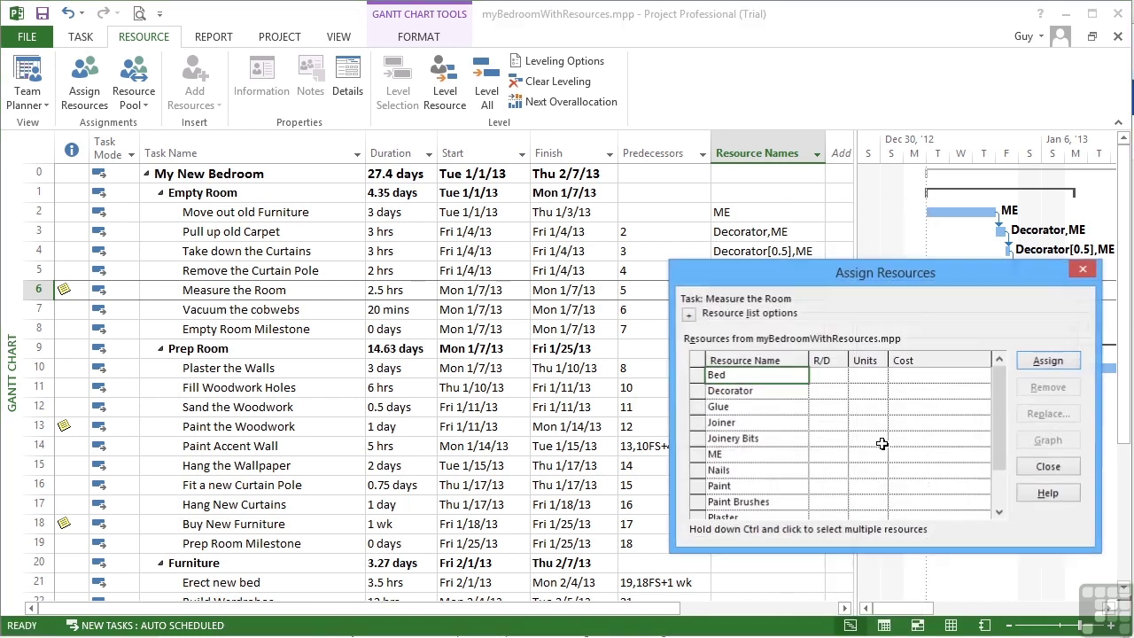
{"action": "left_click", "coordinate": [1084, 273]}
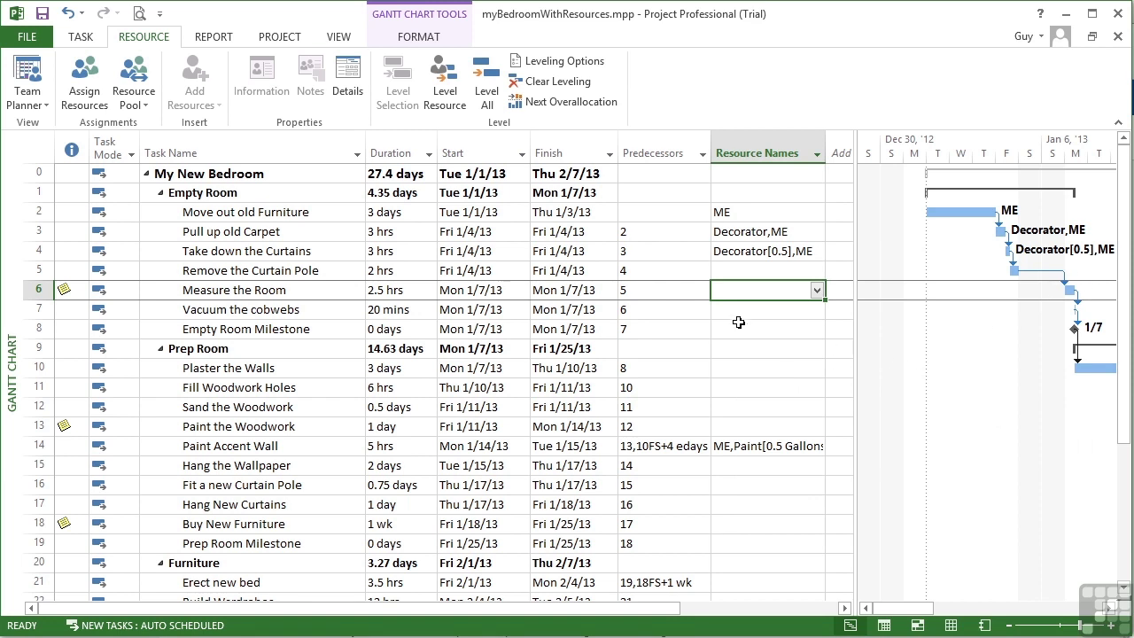
Add Plaster with 4 Packets to the Plaster the Walls task's resources in Task Information
{"action": "left_click", "coordinate": [306, 387]}
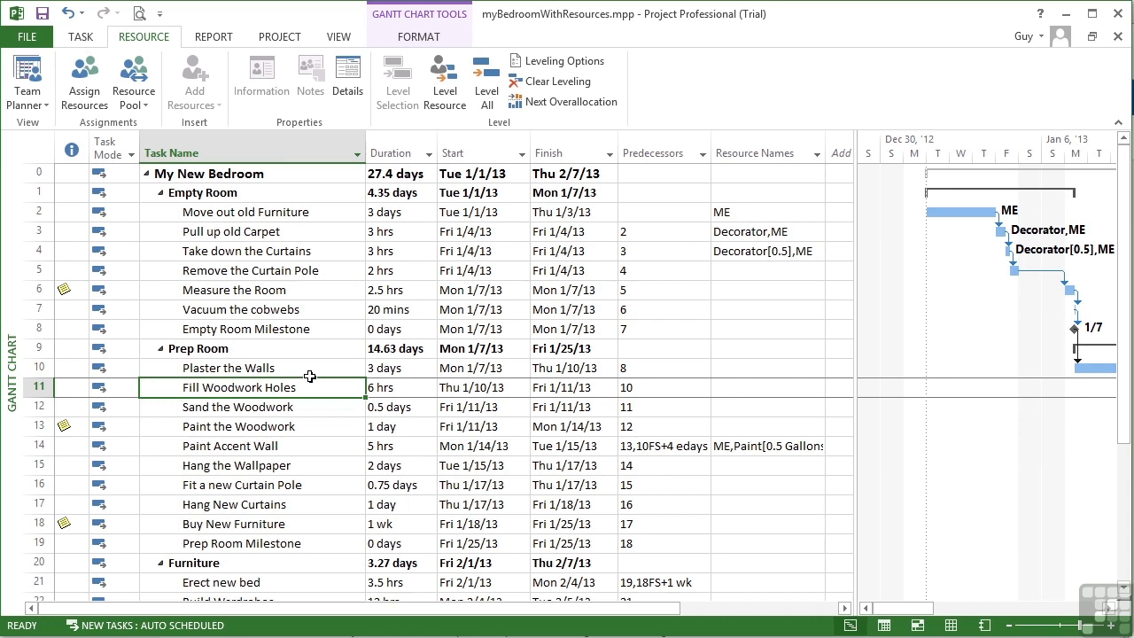
{"action": "left_click", "coordinate": [311, 368]}
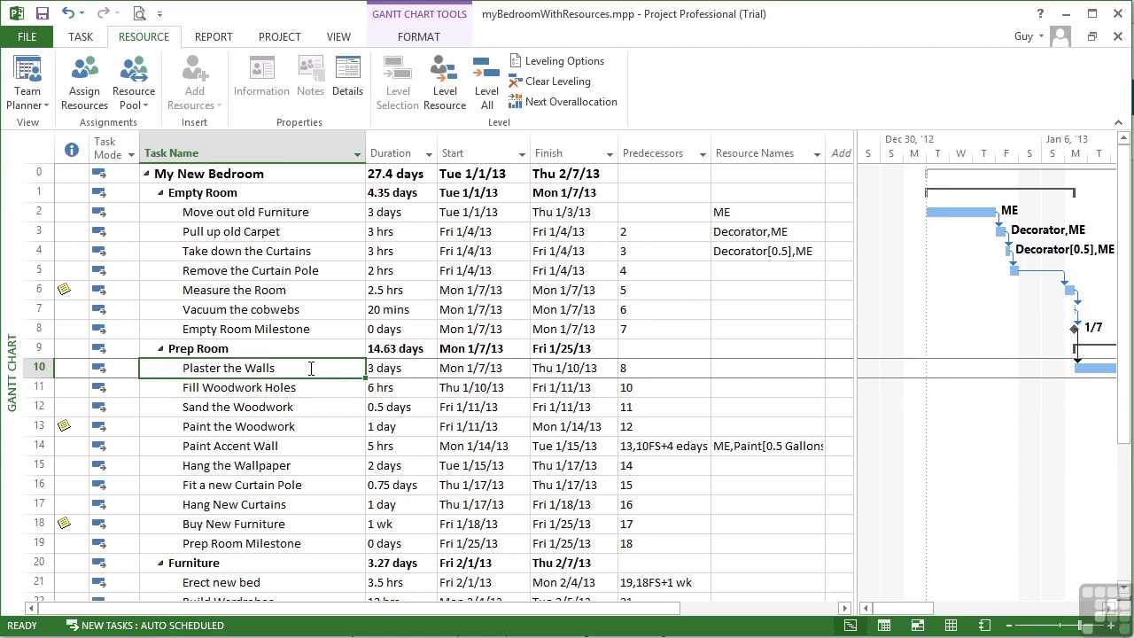
{"action": "double_click", "coordinate": [325, 367]}
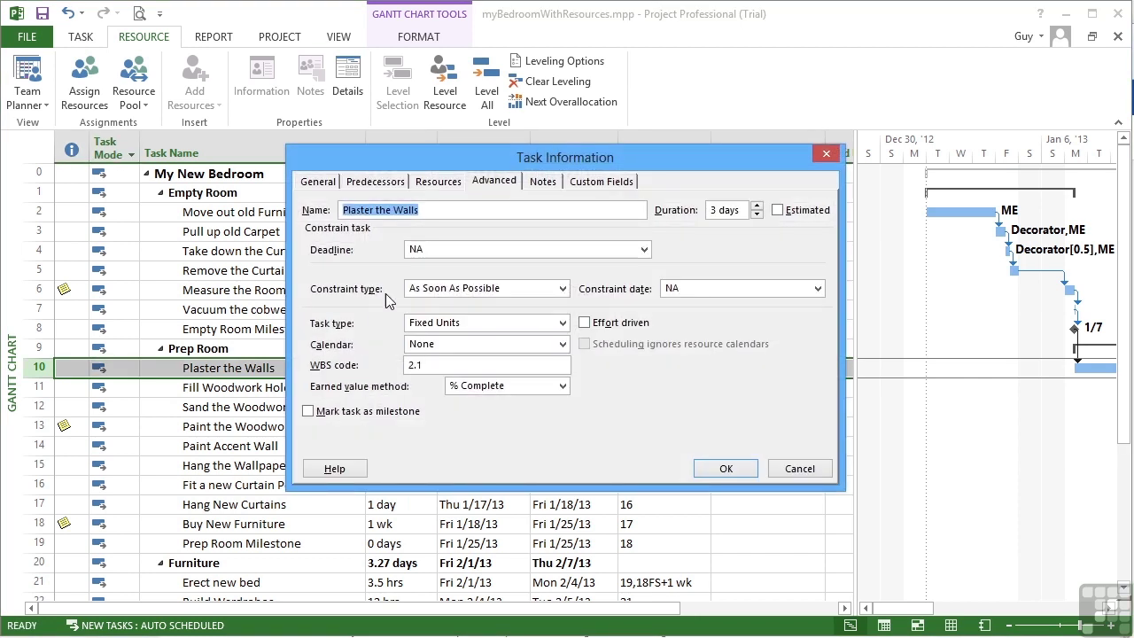
{"action": "left_click", "coordinate": [437, 182]}
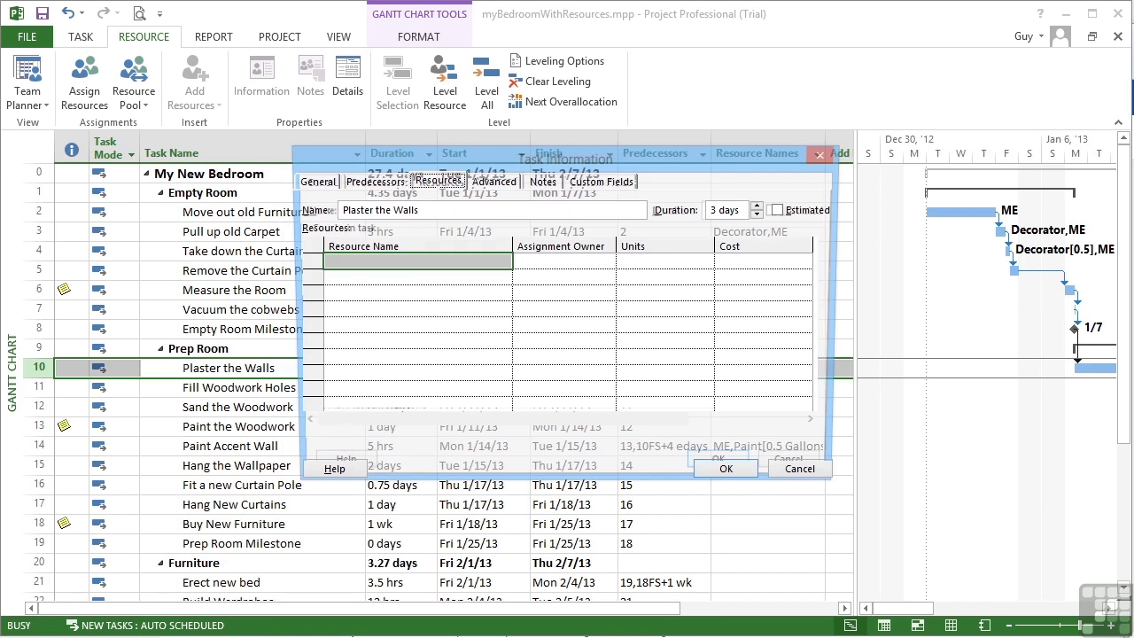
{"action": "left_click", "coordinate": [499, 261]}
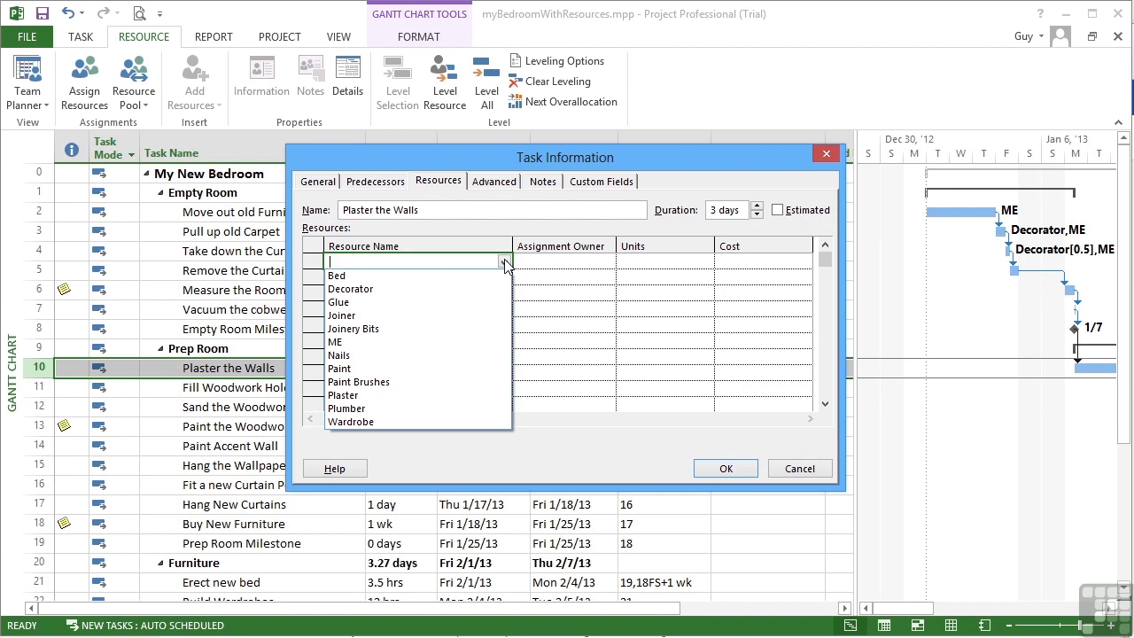
{"action": "left_click", "coordinate": [369, 400]}
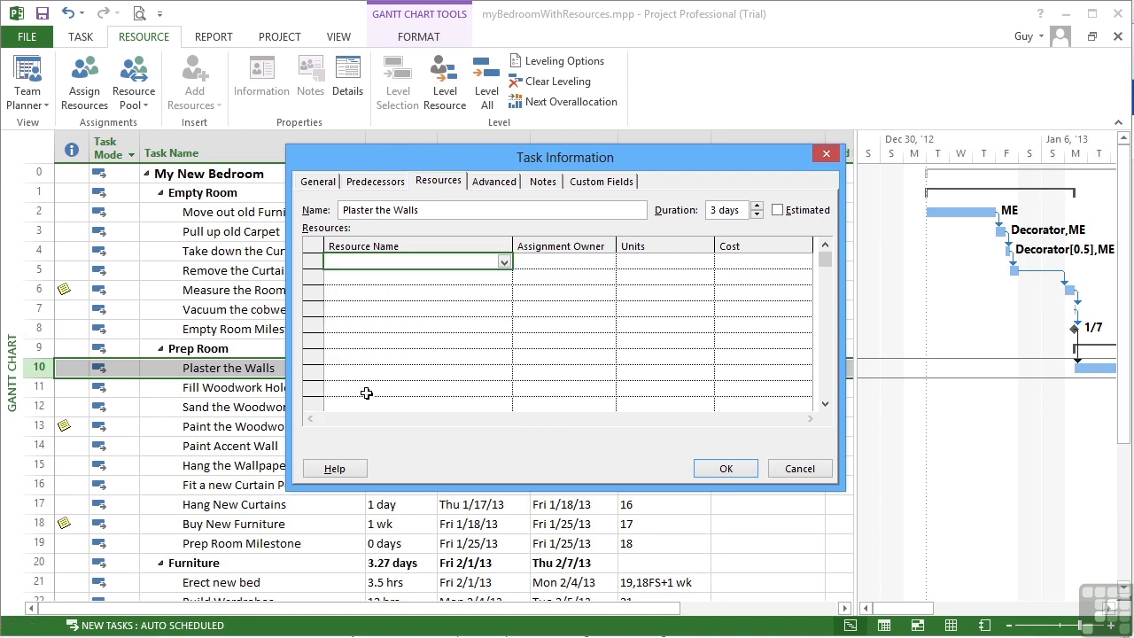
{"action": "left_click", "coordinate": [704, 262]}
{"action": "left_click", "coordinate": [707, 258]}
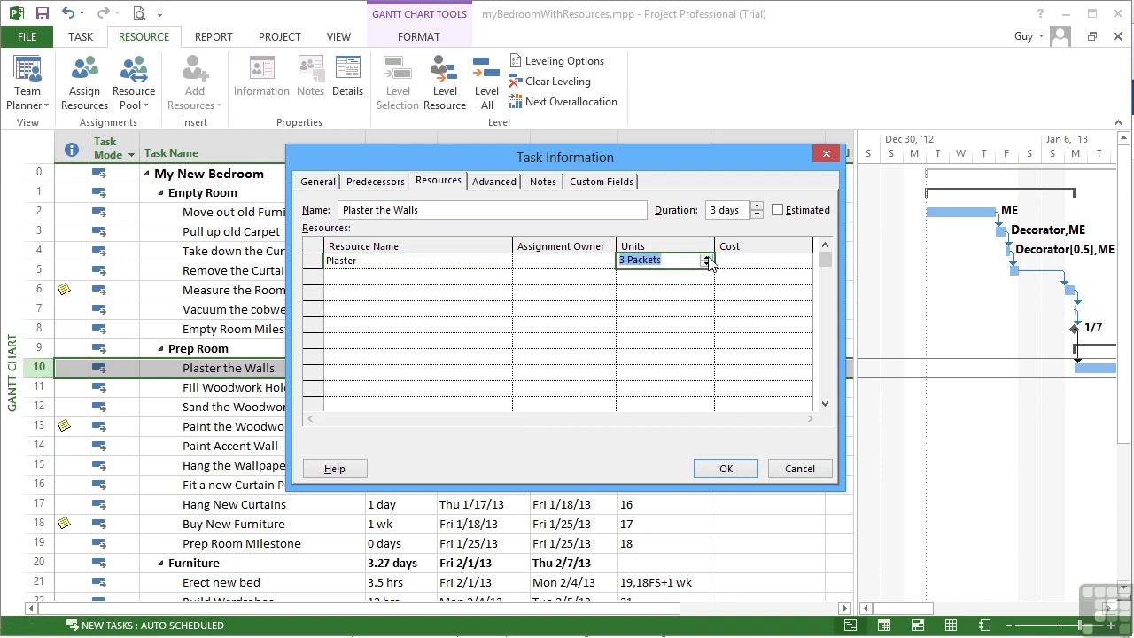
{"action": "left_click", "coordinate": [708, 257]}
Add Decorator at 2 units to the Plaster the Walls task's resources
{"action": "left_click", "coordinate": [503, 280]}
{"action": "left_click", "coordinate": [503, 280]}
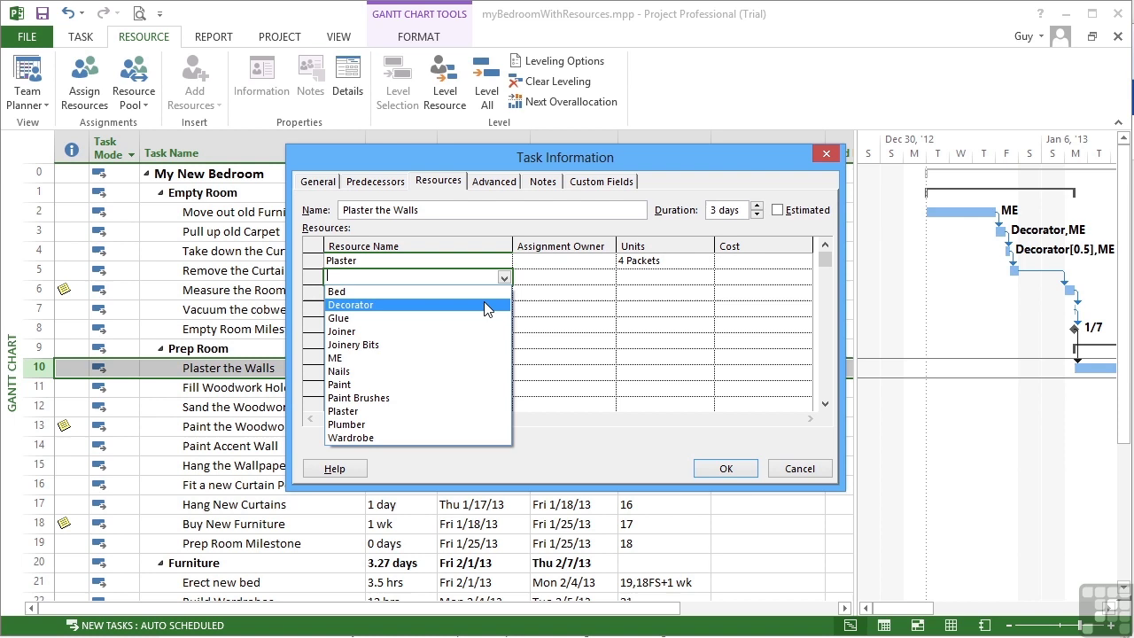
{"action": "left_click", "coordinate": [485, 306]}
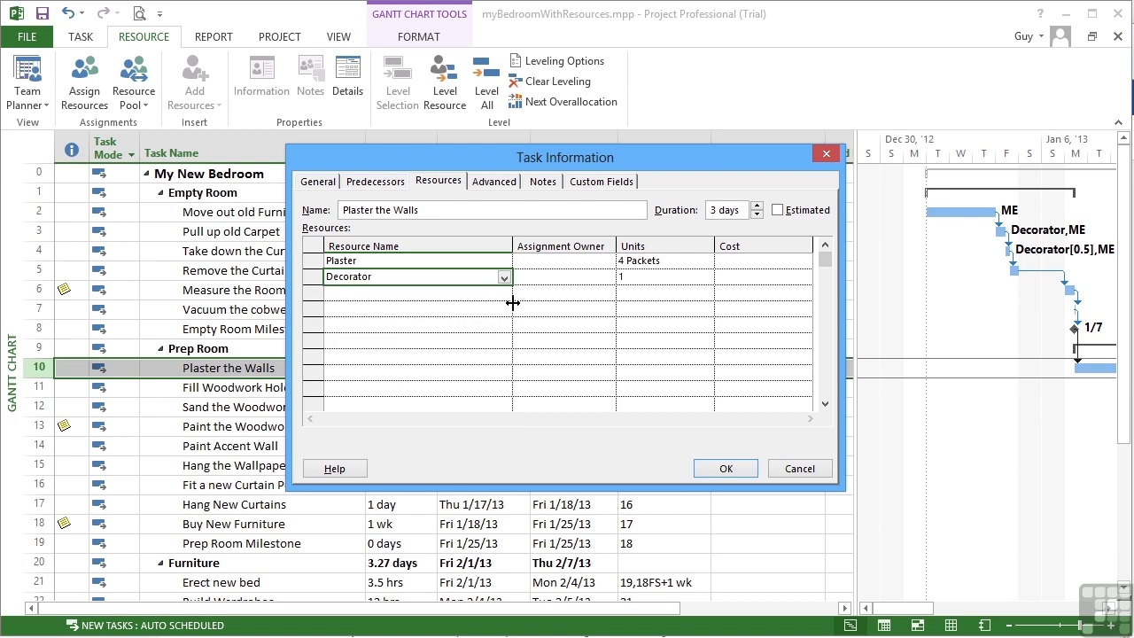
{"action": "left_click", "coordinate": [636, 278]}
{"action": "left_click", "coordinate": [706, 274]}
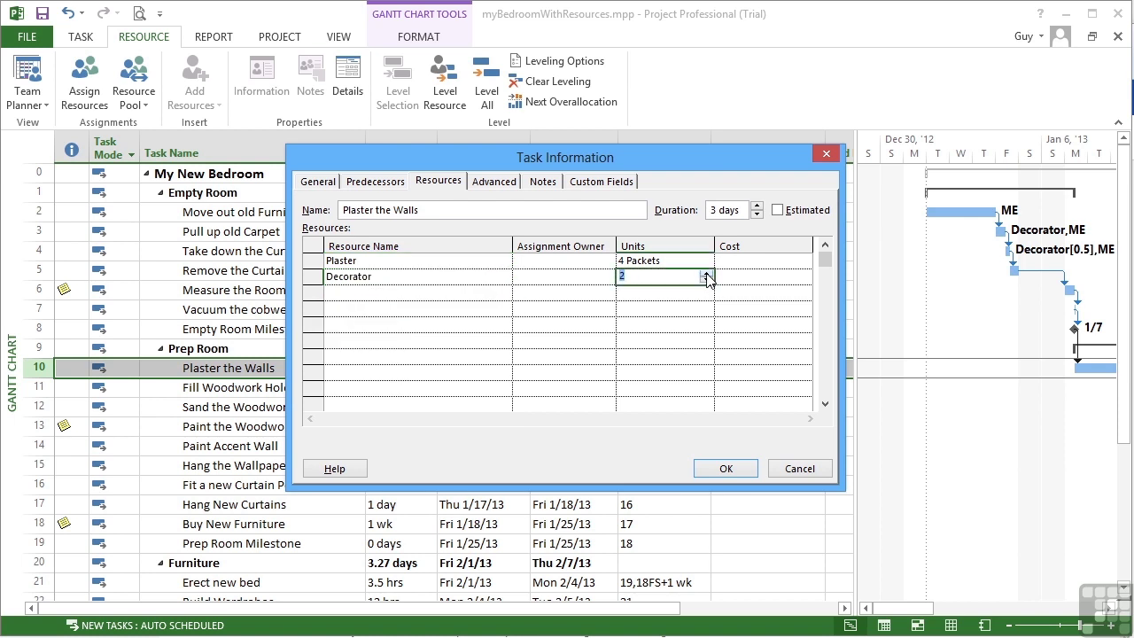
Examine the Assignment Owner and Cost fields of the Plaster entry in Task Information
{"action": "left_click", "coordinate": [595, 260]}
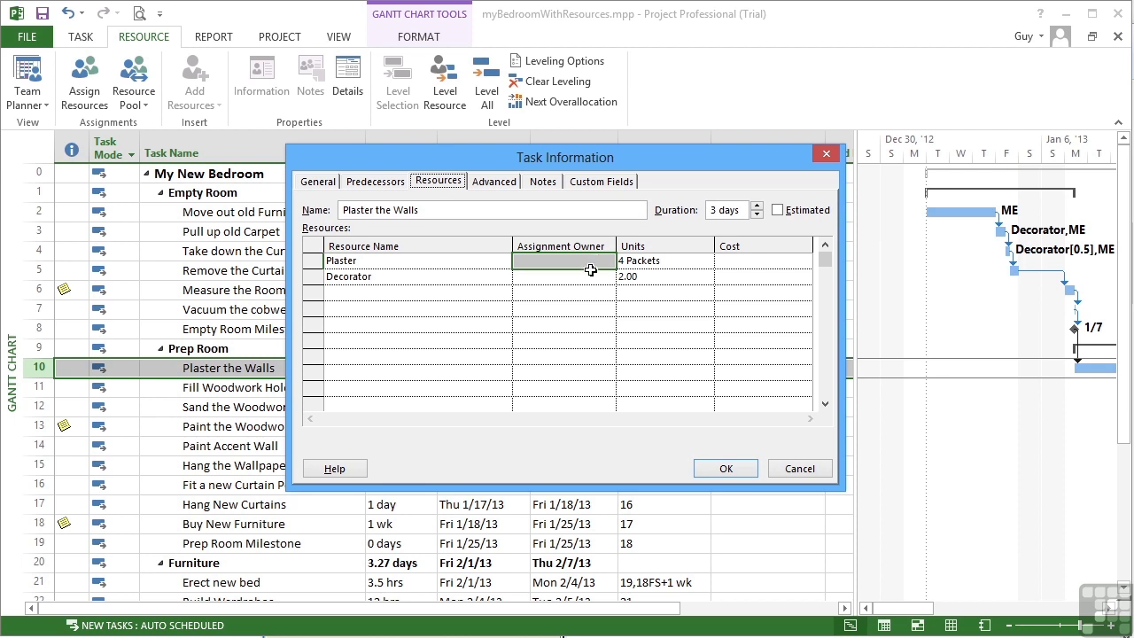
{"action": "left_click", "coordinate": [589, 262]}
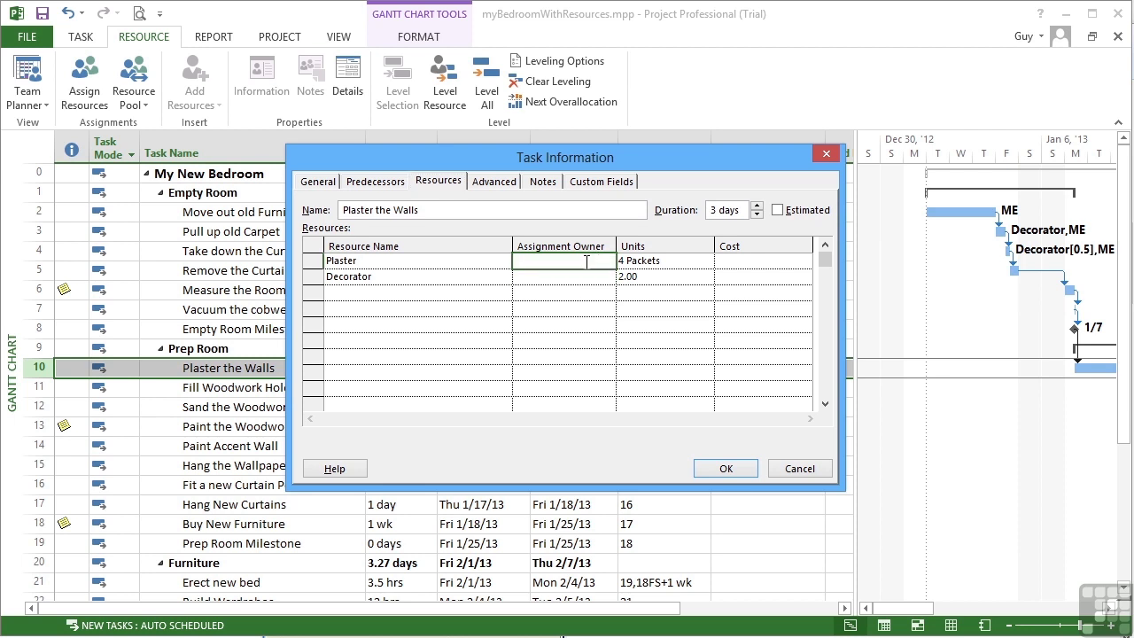
{"action": "left_click", "coordinate": [717, 262]}
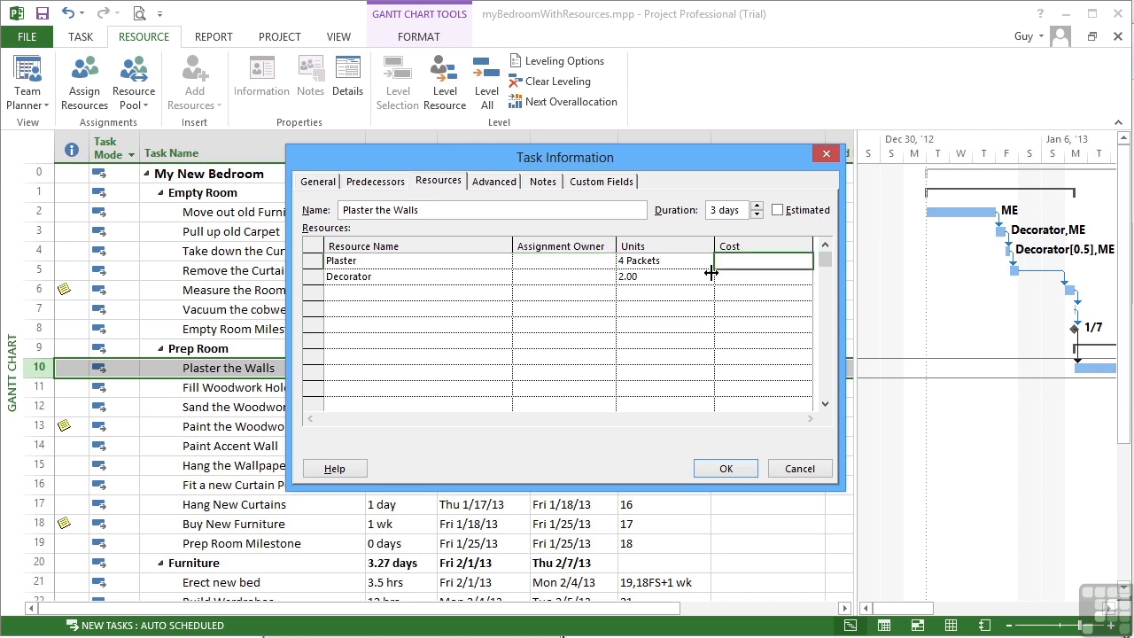
Check the units of the Plaster and Decorator entries and apply the resource assignments to the Plaster the Walls task
{"action": "left_click", "coordinate": [699, 260]}
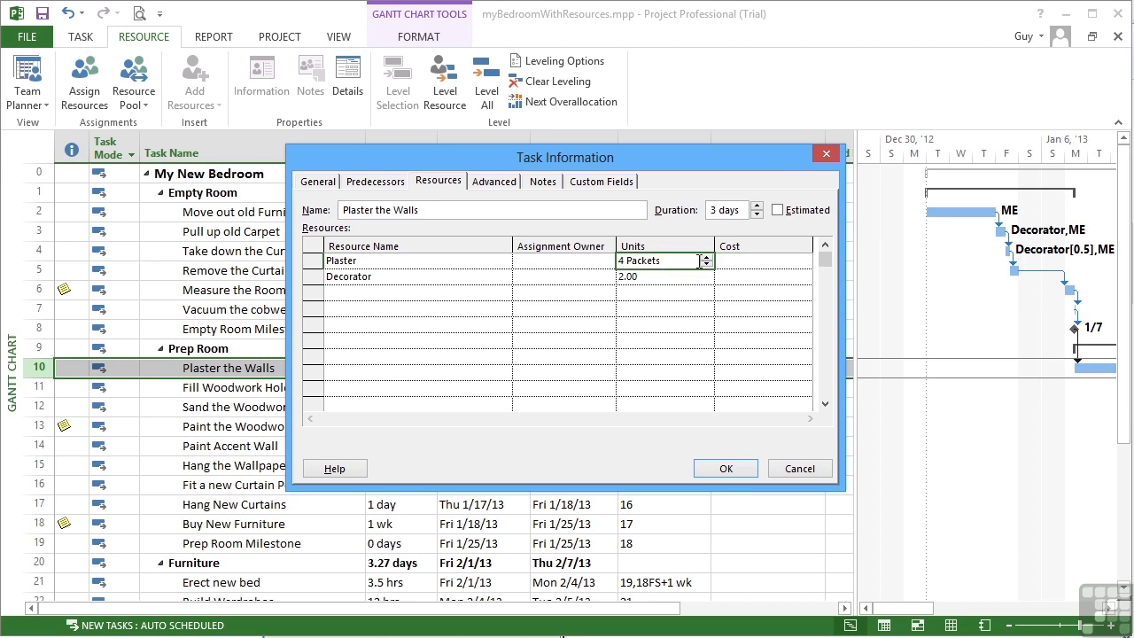
{"action": "left_click", "coordinate": [683, 277]}
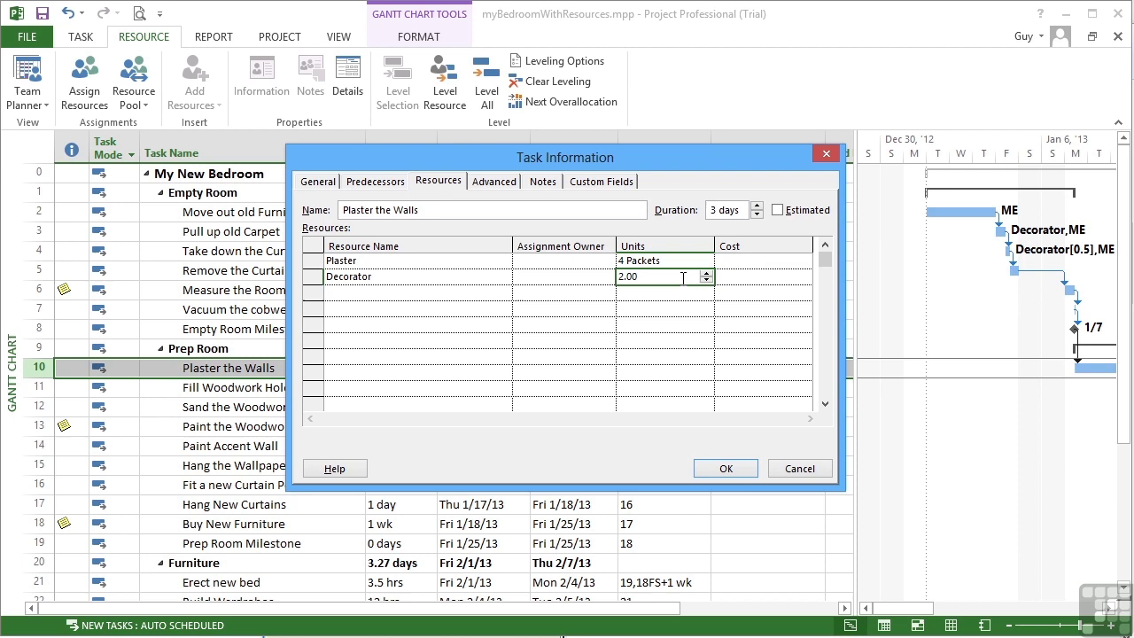
{"action": "left_click", "coordinate": [732, 478]}
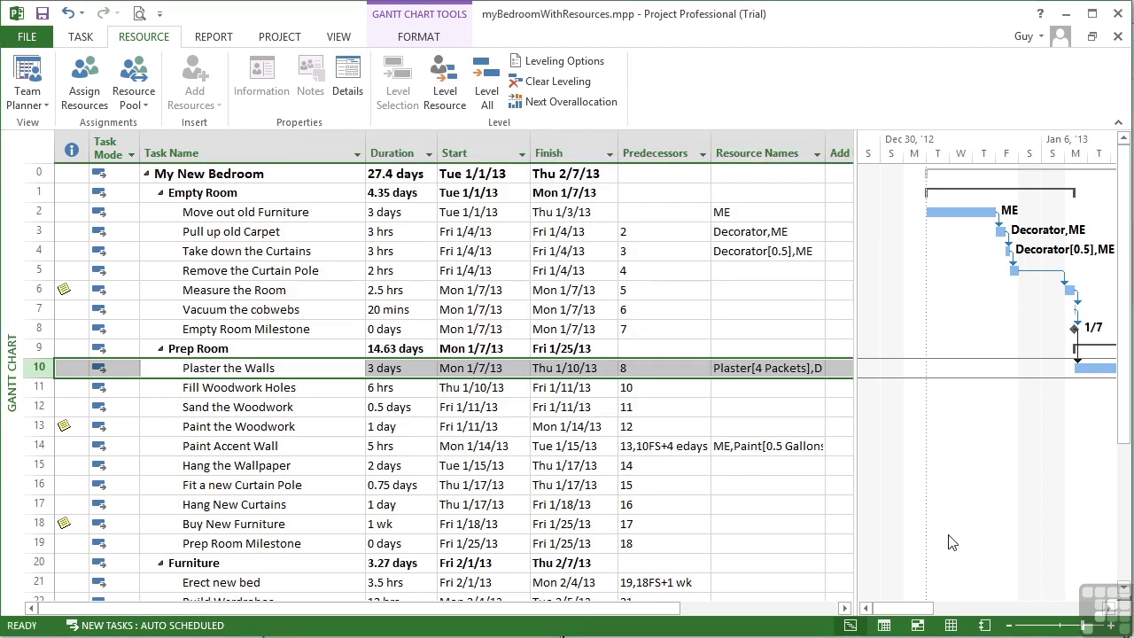
Reopen Task Information for the Plaster the Walls task, review the cost of each assigned resource and close the dialog
{"action": "left_click_drag", "start_coordinate": [923, 608], "coordinate": [734, 468]}
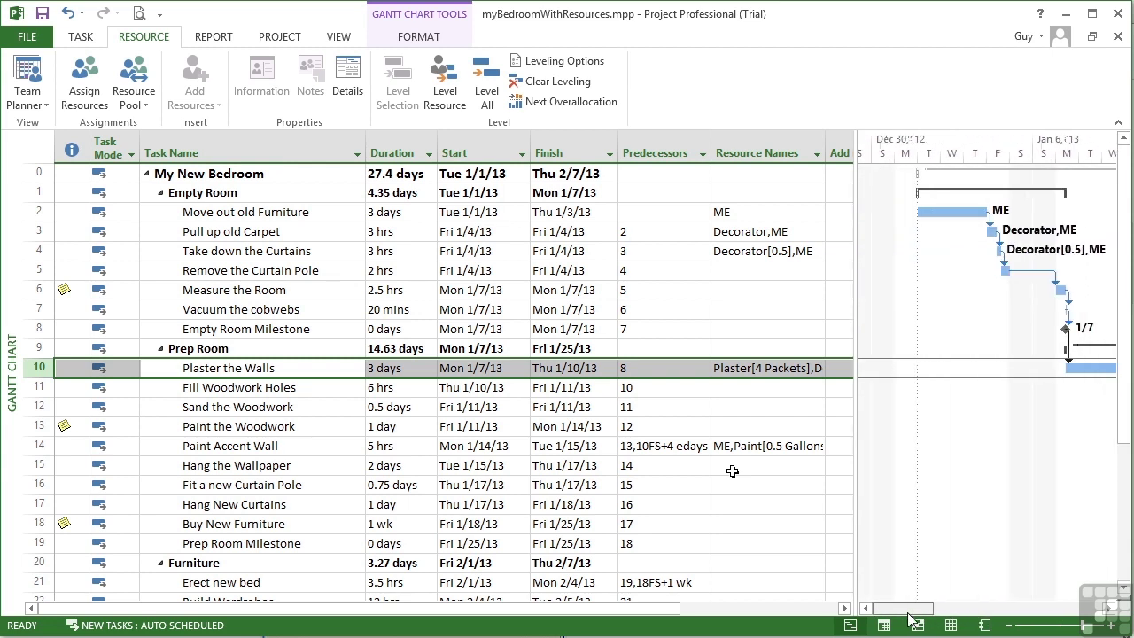
{"action": "double_click", "coordinate": [290, 369]}
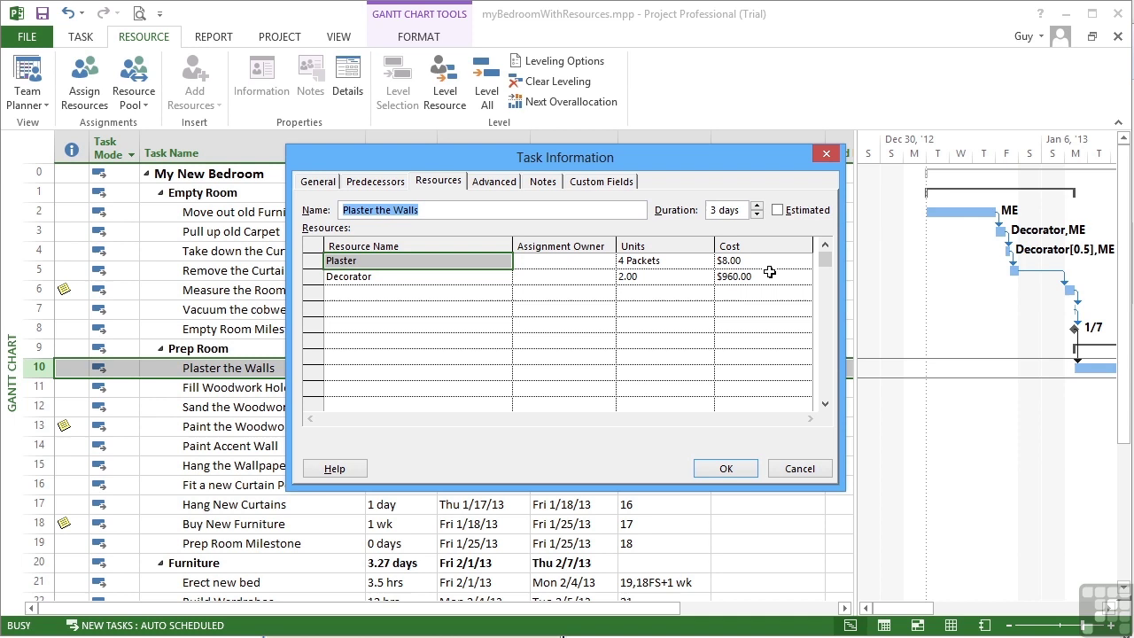
{"action": "left_click", "coordinate": [725, 469]}
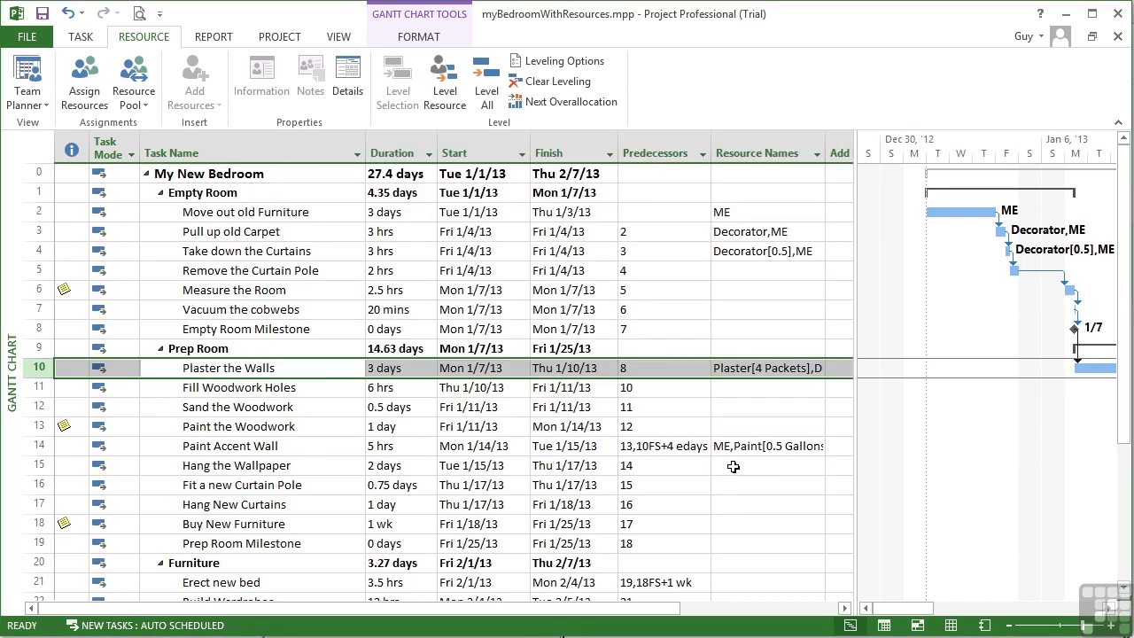